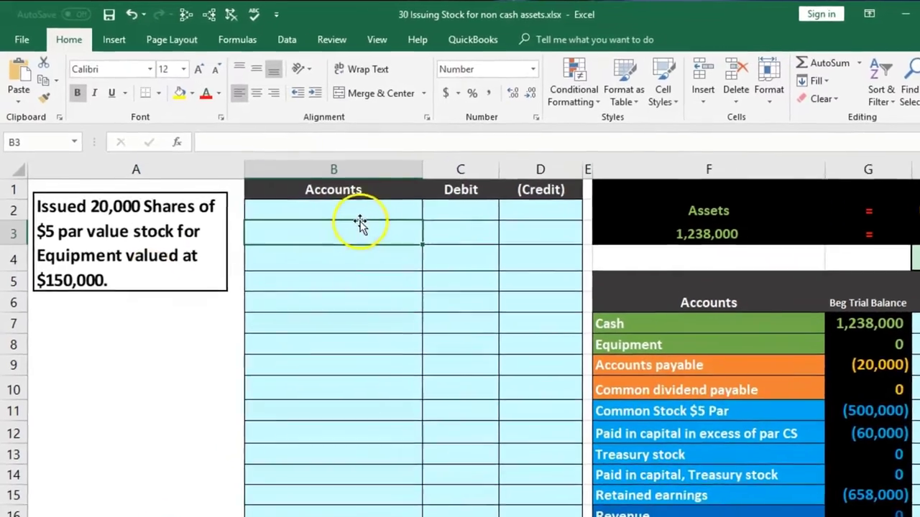
# - Examine the journal entry area, the trial balance column headings, and the account list from Cash to (Gain) loss on sales
pyautogui.moveTo(362, 196); pyautogui.dragTo(457, 235)
pyautogui.moveTo(633, 326); pyautogui.dragTo(645, 334)
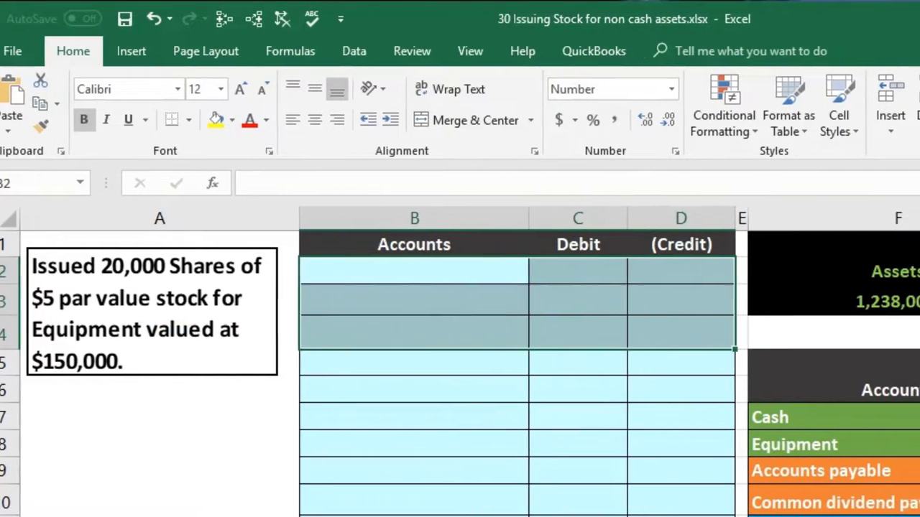
pyautogui.hscroll(1, 447, 362)
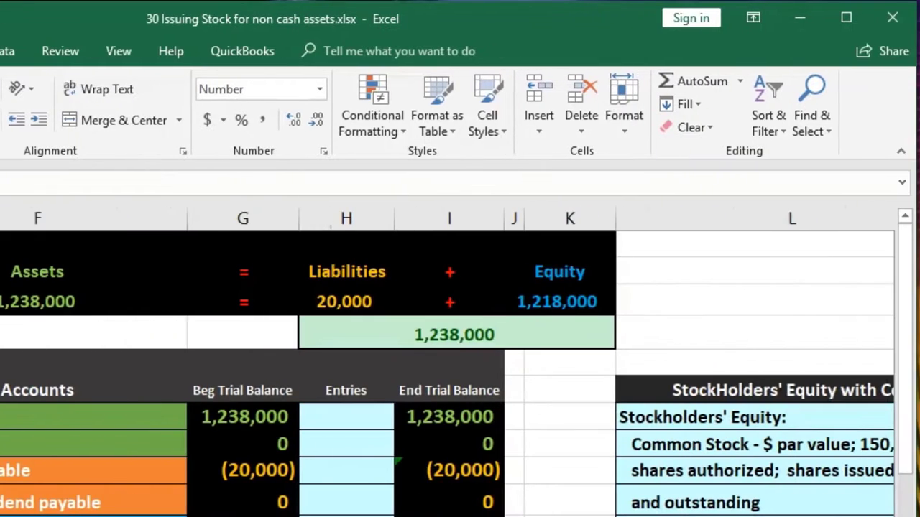
pyautogui.click(276, 356)
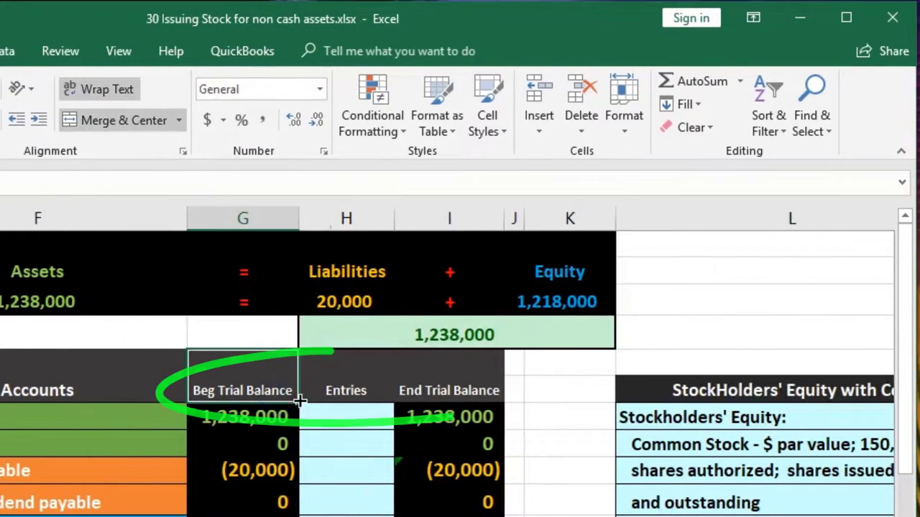
pyautogui.click(365, 389)
pyautogui.click(425, 390)
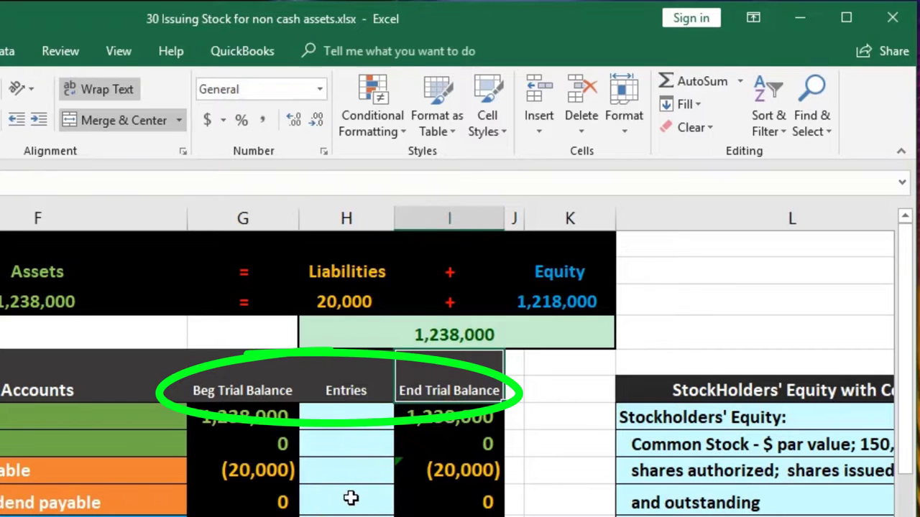
pyautogui.scroll(-1, 351, 498)
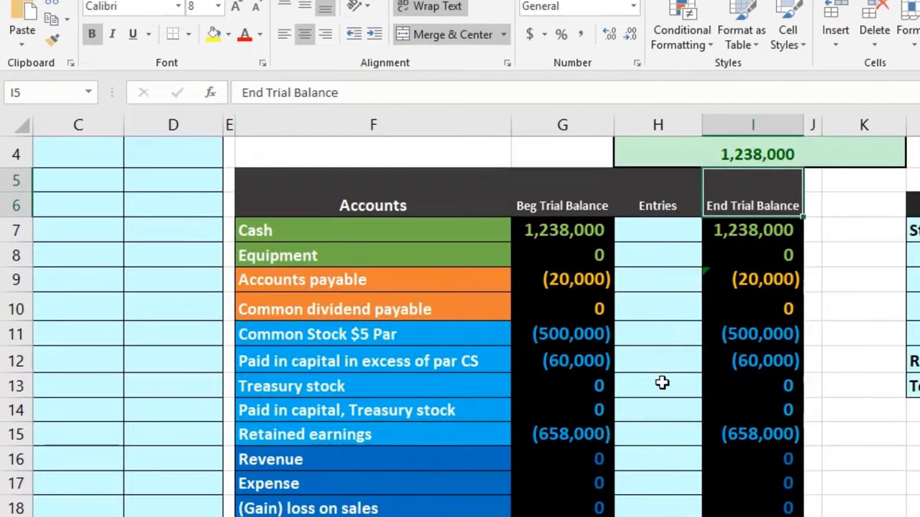
pyautogui.moveTo(410, 243); pyautogui.dragTo(415, 429)
pyautogui.moveTo(407, 463); pyautogui.dragTo(407, 502)
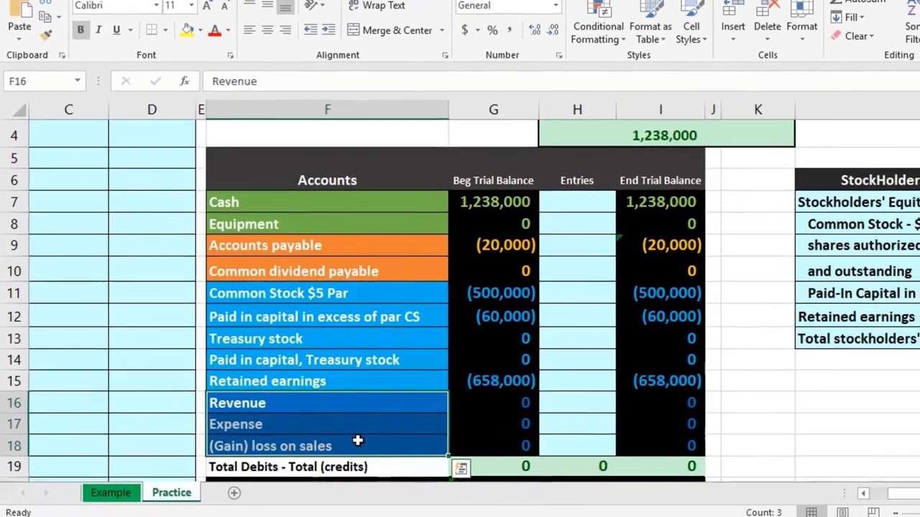
# - Review the beginning trial balance for debit and credit balances, the total and Net Income formulas, and the equity accounts
pyautogui.click(498, 203)
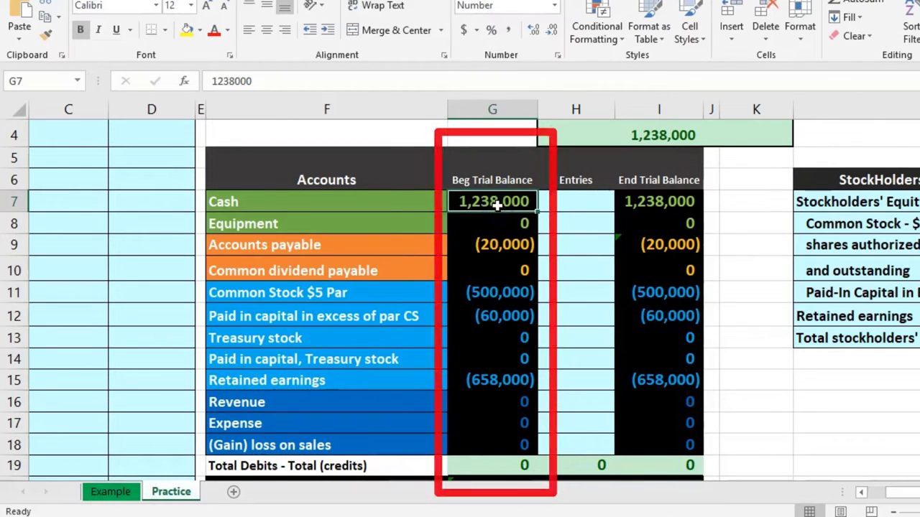
pyautogui.click(461, 244)
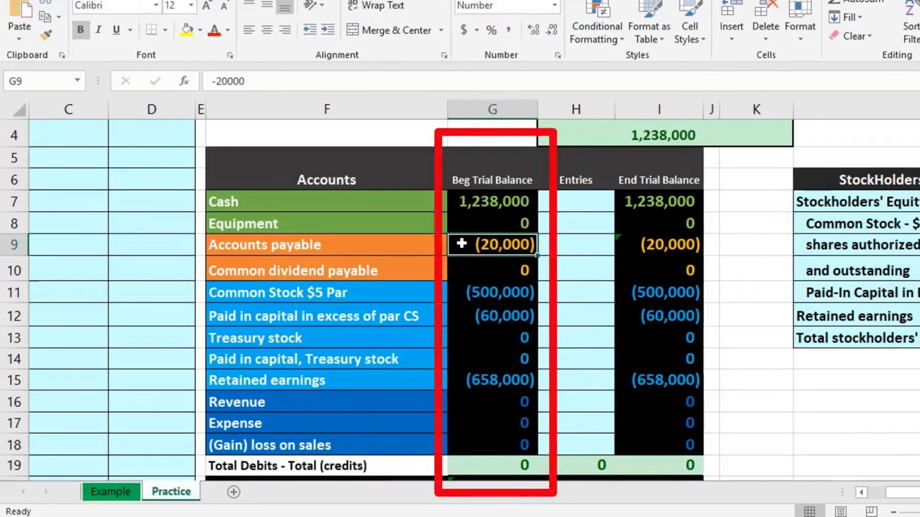
pyautogui.click(479, 465)
pyautogui.hotkey('alt', '=')
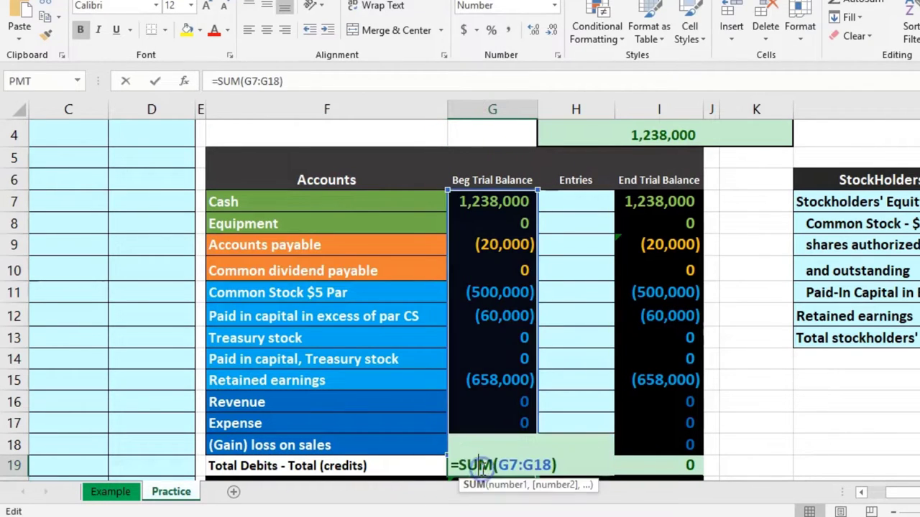
pyautogui.press('Return')
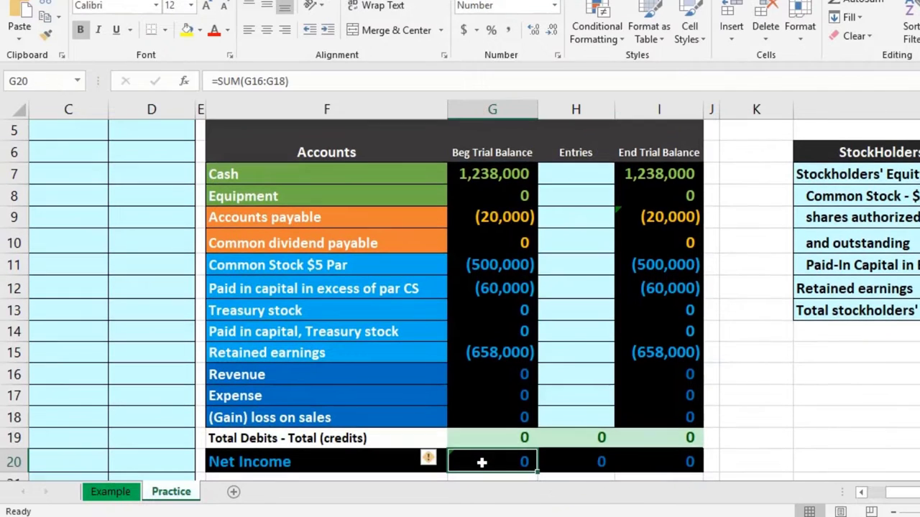
pyautogui.click(484, 462)
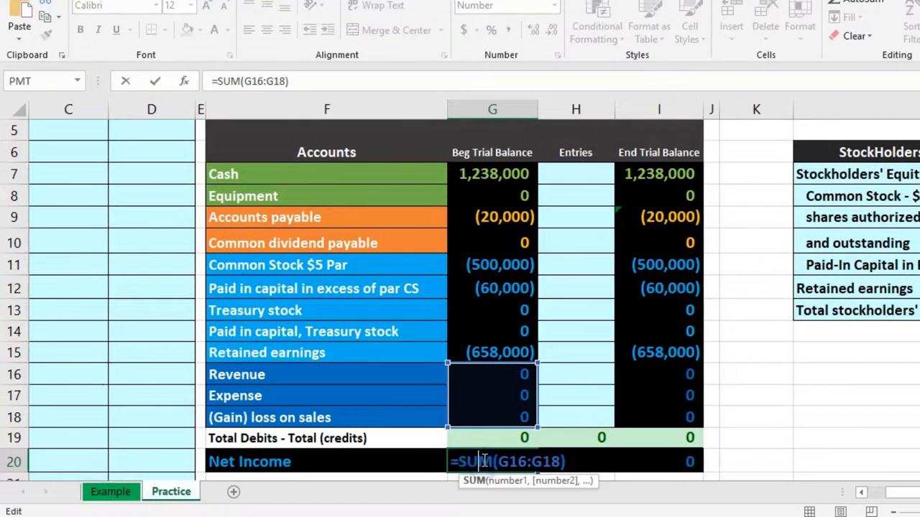
pyautogui.press('Return')
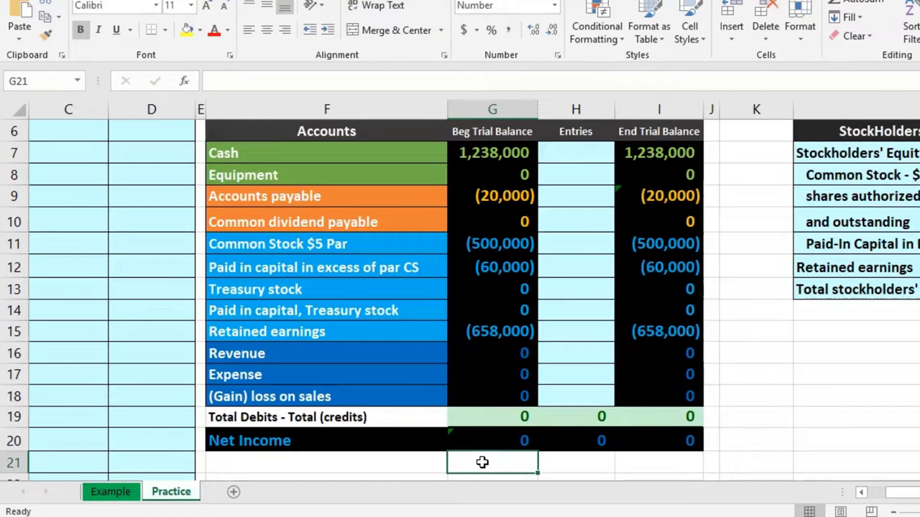
pyautogui.moveTo(318, 246); pyautogui.dragTo(332, 324)
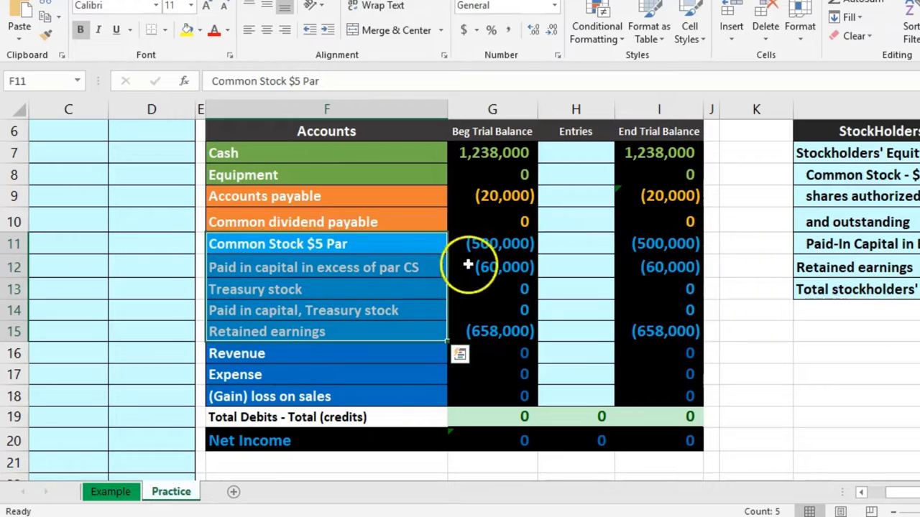
pyautogui.moveTo(489, 247); pyautogui.dragTo(490, 259)
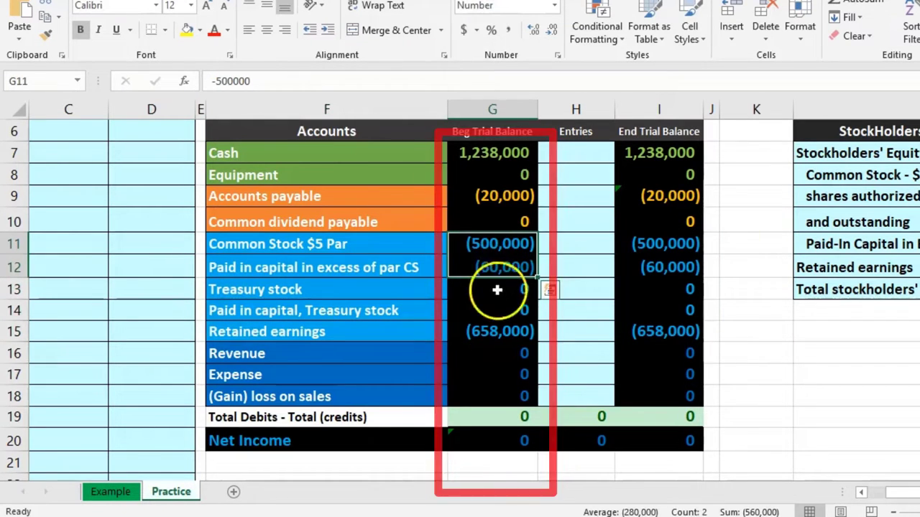
pyautogui.click(503, 331)
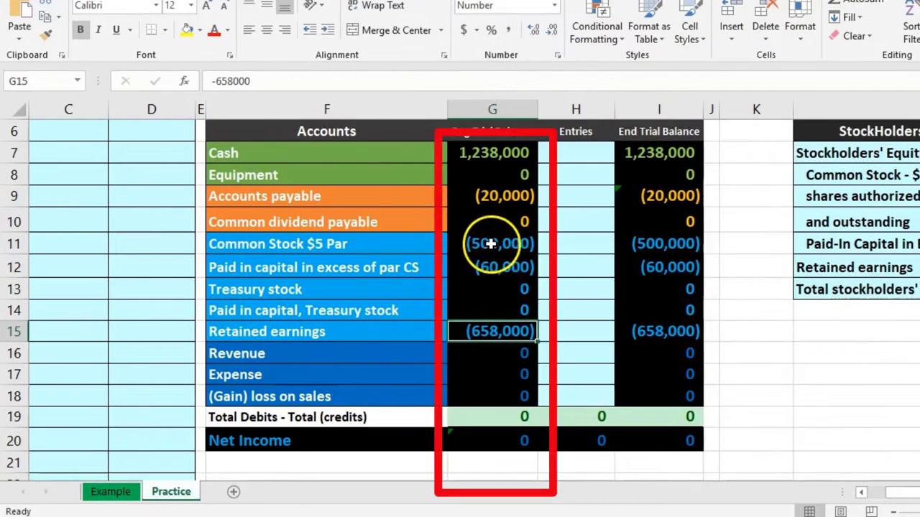
pyautogui.moveTo(490, 245); pyautogui.dragTo(494, 257)
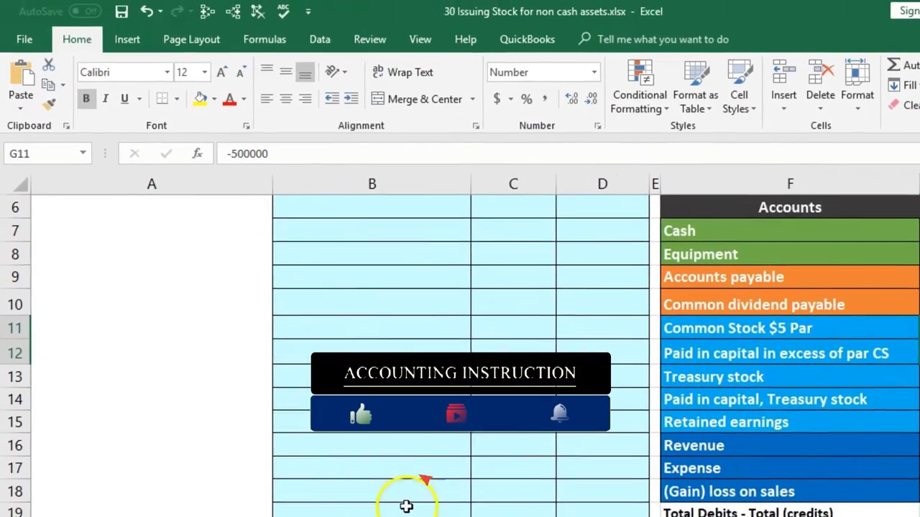
# - Copy the Equipment account name from the trial balance into cell B2 of the journal entry as values only
pyautogui.scroll(2, 349, 459)
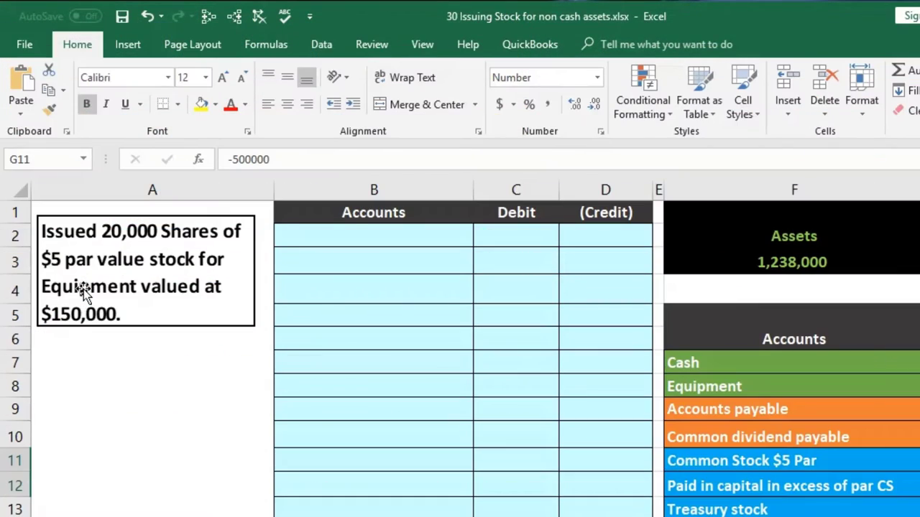
pyautogui.click(734, 369)
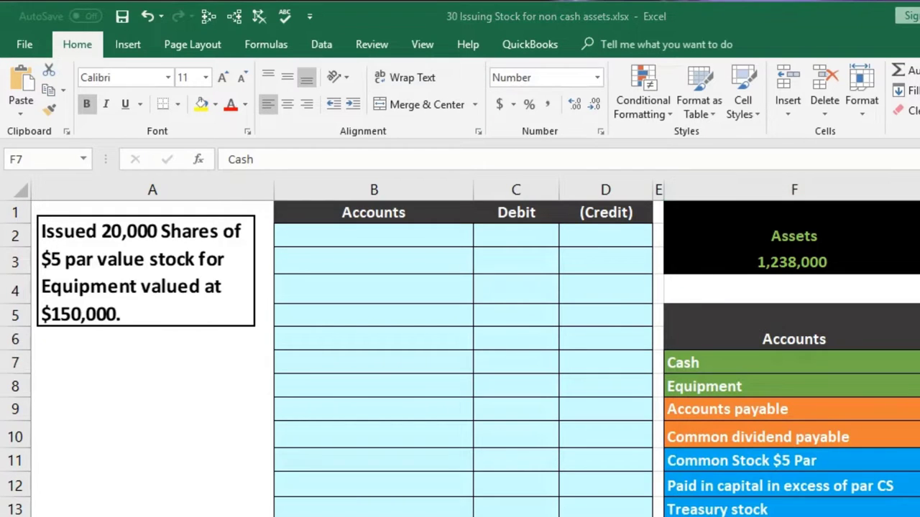
pyautogui.click(823, 382)
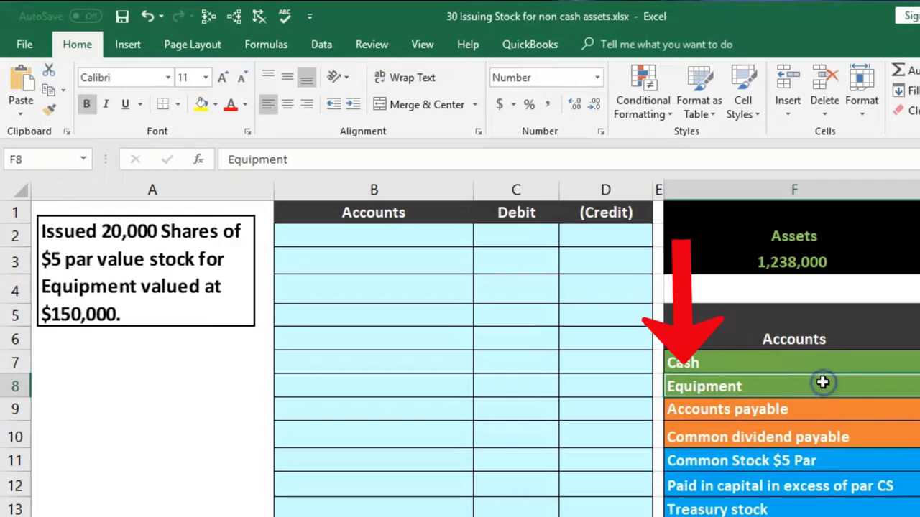
pyautogui.click(905, 389)
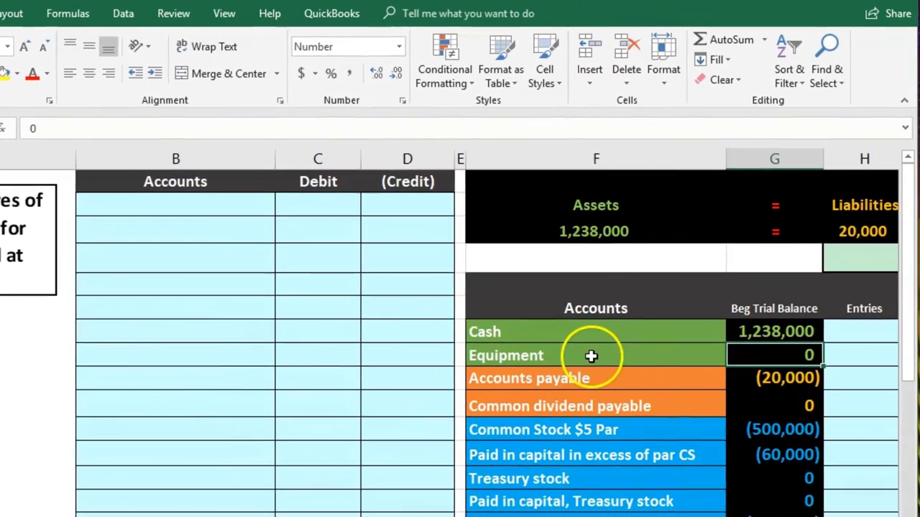
pyautogui.click(621, 360)
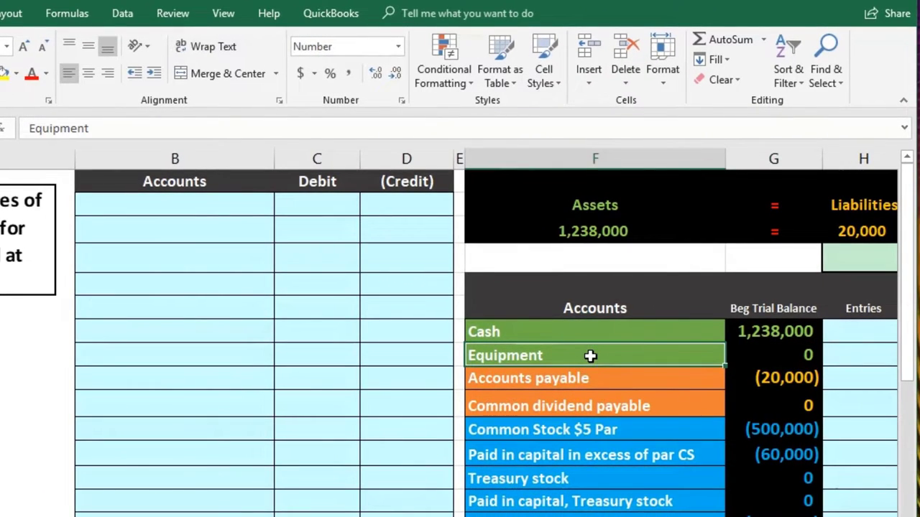
pyautogui.rightClick(590, 355)
pyautogui.click(609, 384)
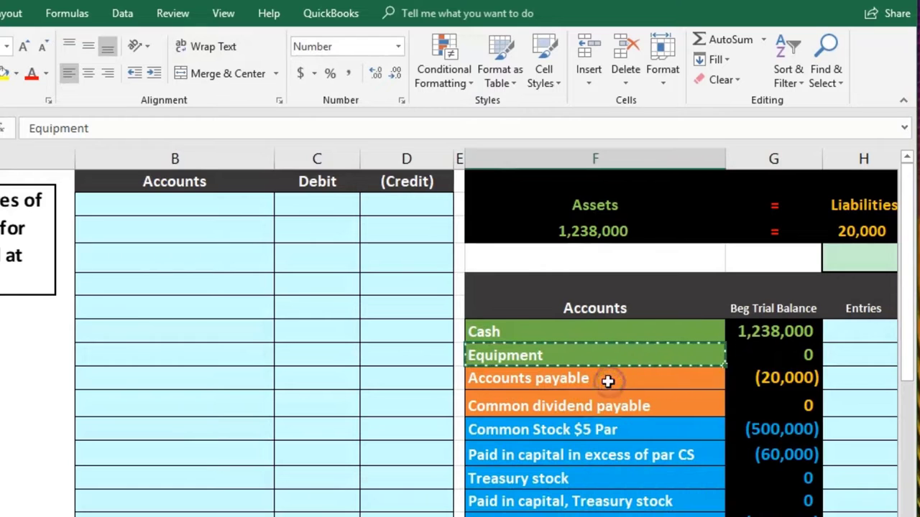
pyautogui.click(216, 204)
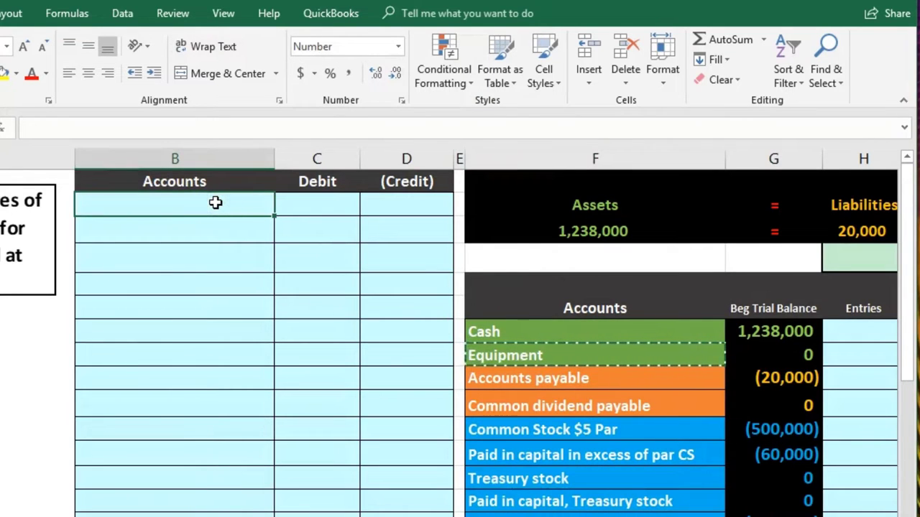
pyautogui.rightClick(216, 204)
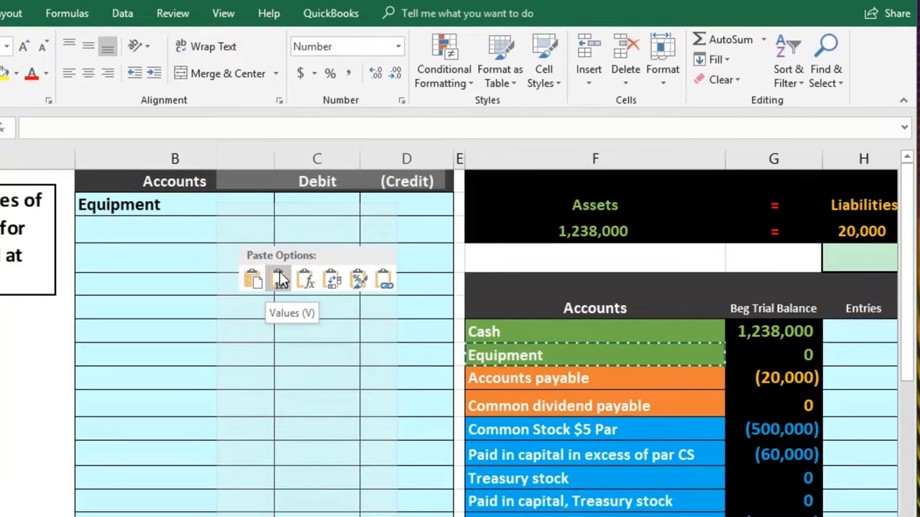
pyautogui.click(280, 279)
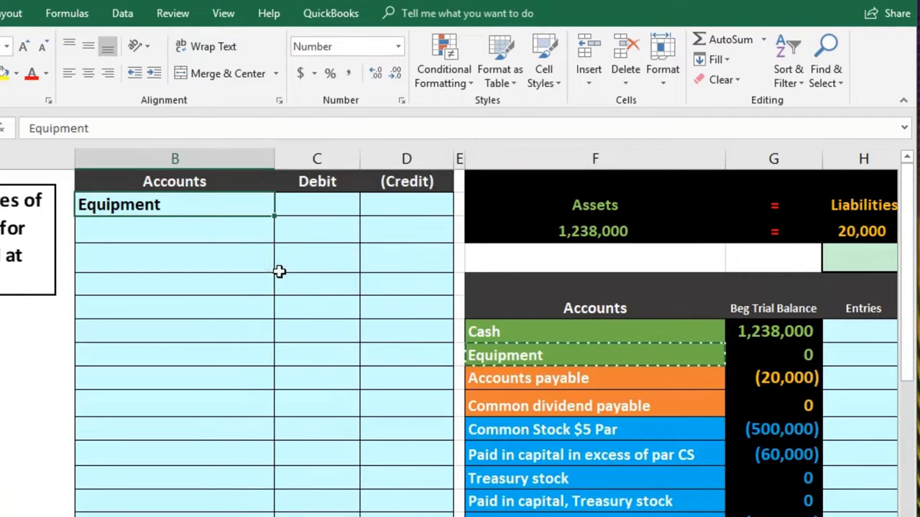
# - Enter a debit of 150000 for Equipment in cell C2
pyautogui.click(321, 208)
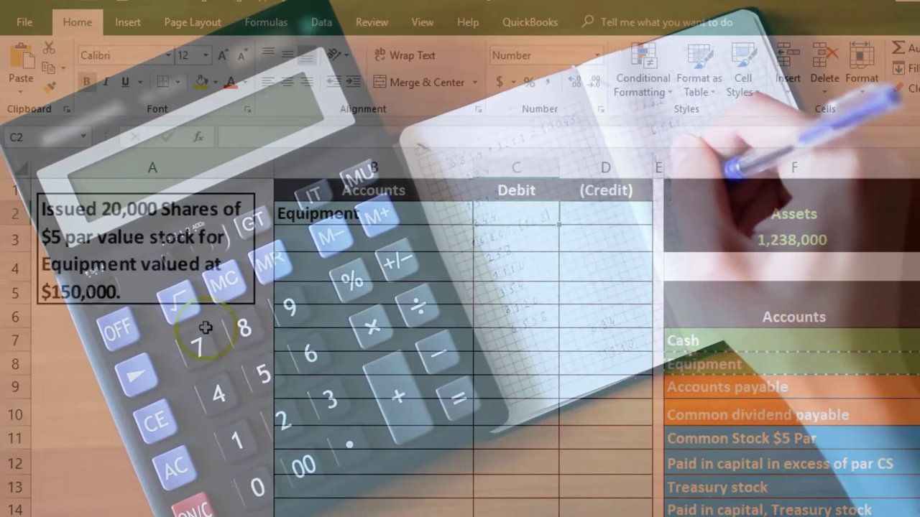
pyautogui.click(478, 293)
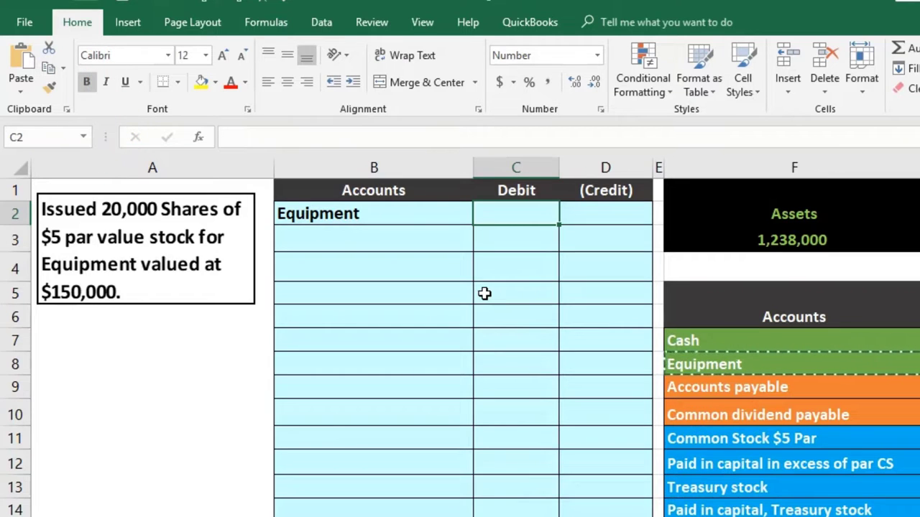
pyautogui.write('150000')
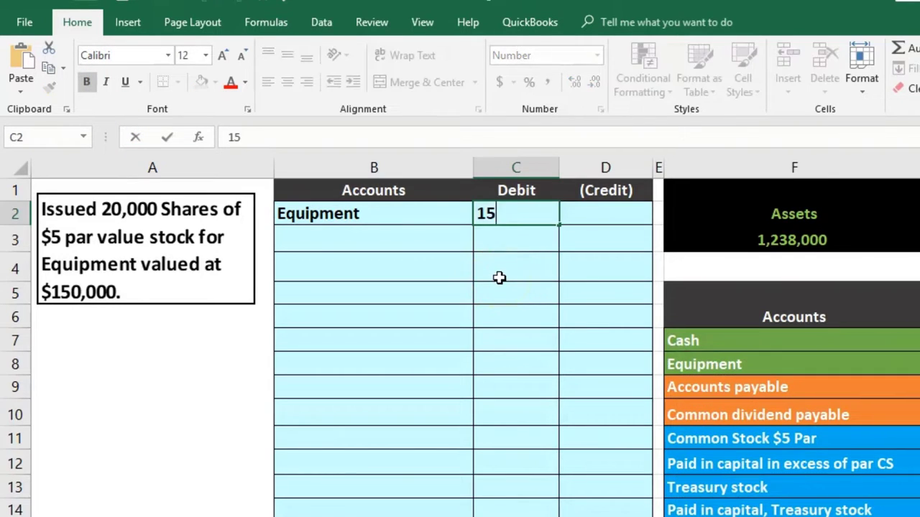
pyautogui.press('Return')
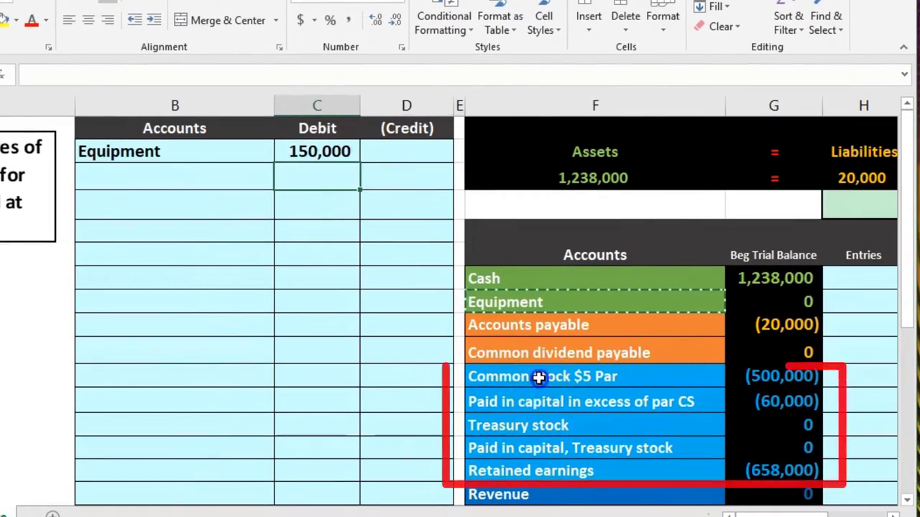
# - Copy the Common Stock $5 Par account name from the trial balance into cell B3 as values only and indent it
pyautogui.moveTo(539, 377); pyautogui.dragTo(536, 456)
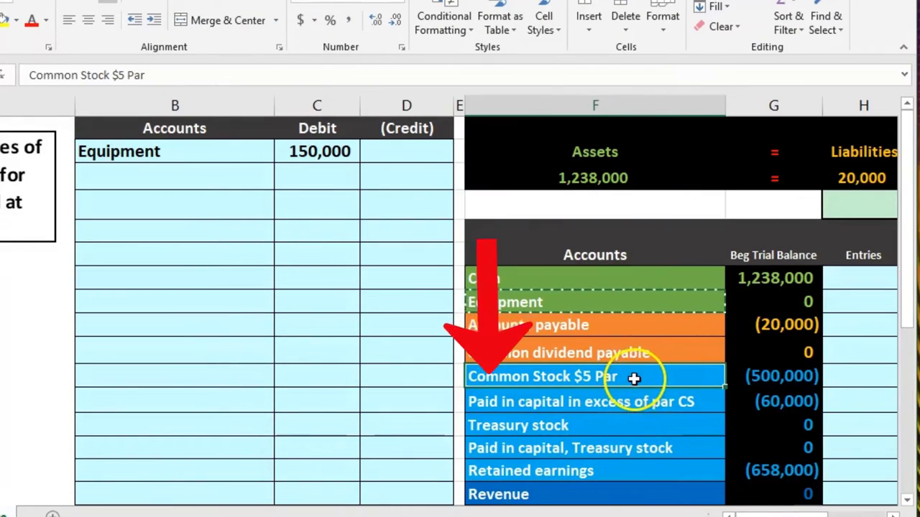
pyautogui.click(746, 380)
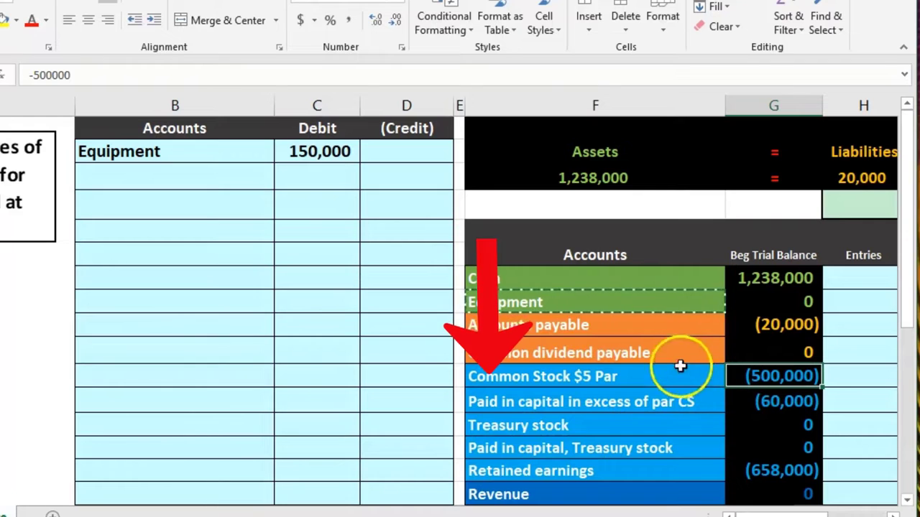
pyautogui.click(636, 379)
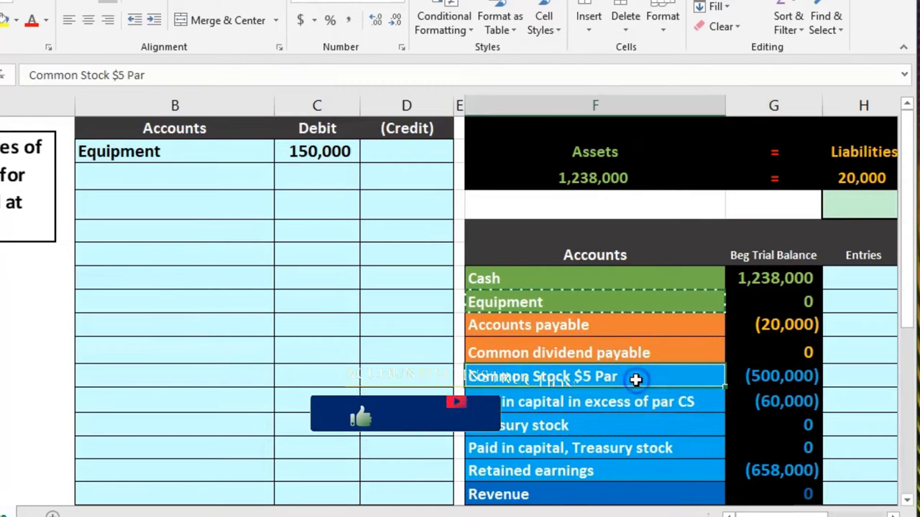
pyautogui.rightClick(635, 380)
pyautogui.click(679, 21)
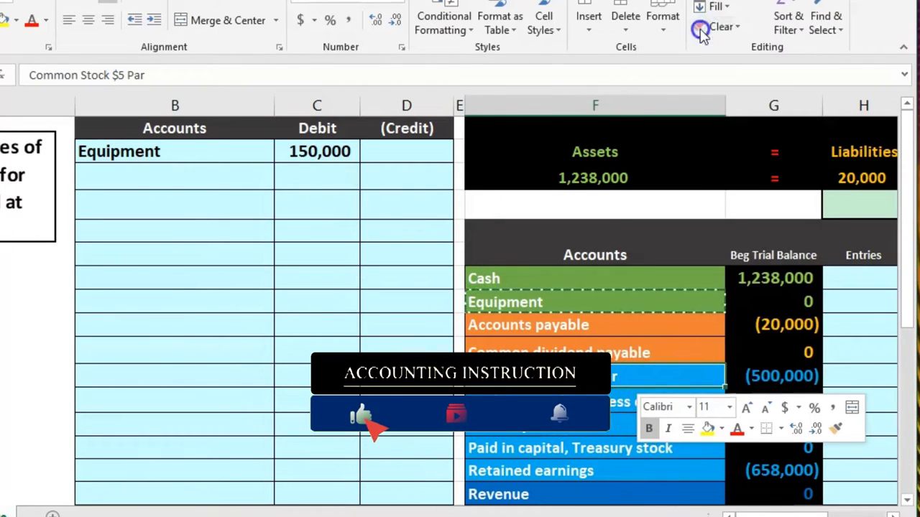
pyautogui.click(189, 172)
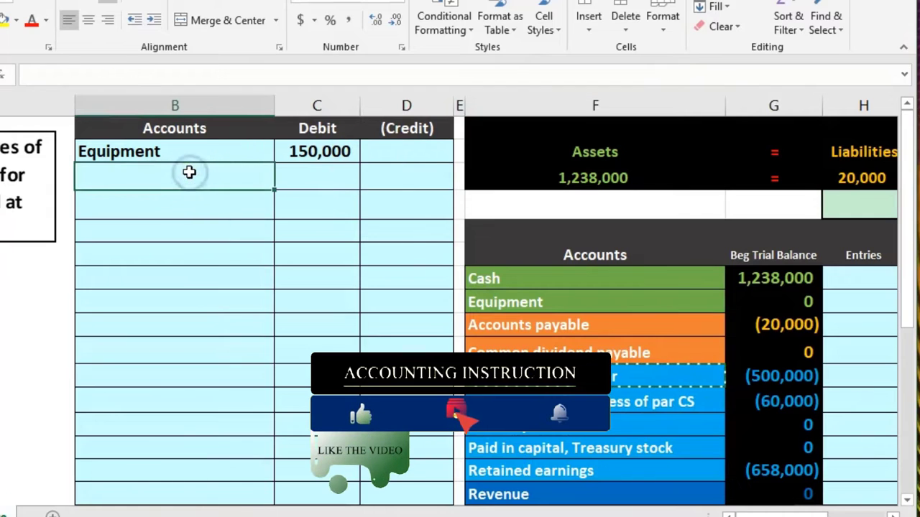
pyautogui.rightClick(189, 172)
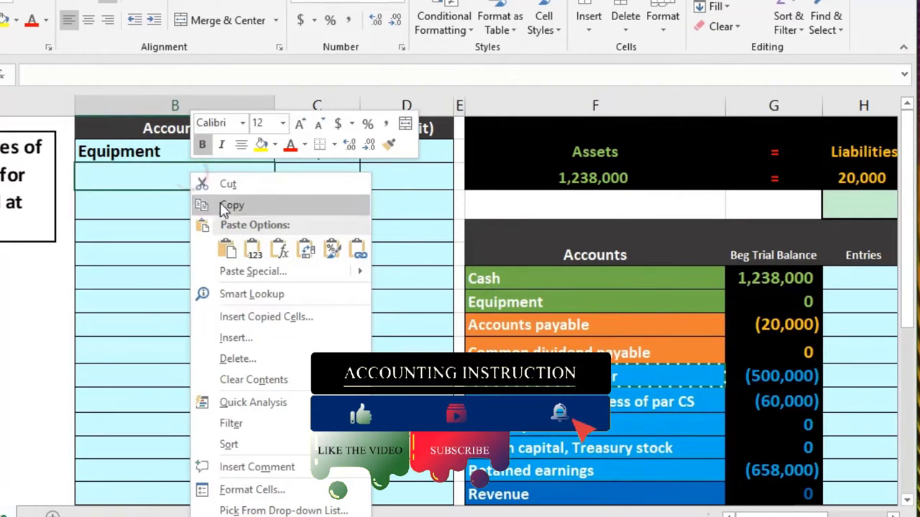
pyautogui.click(253, 249)
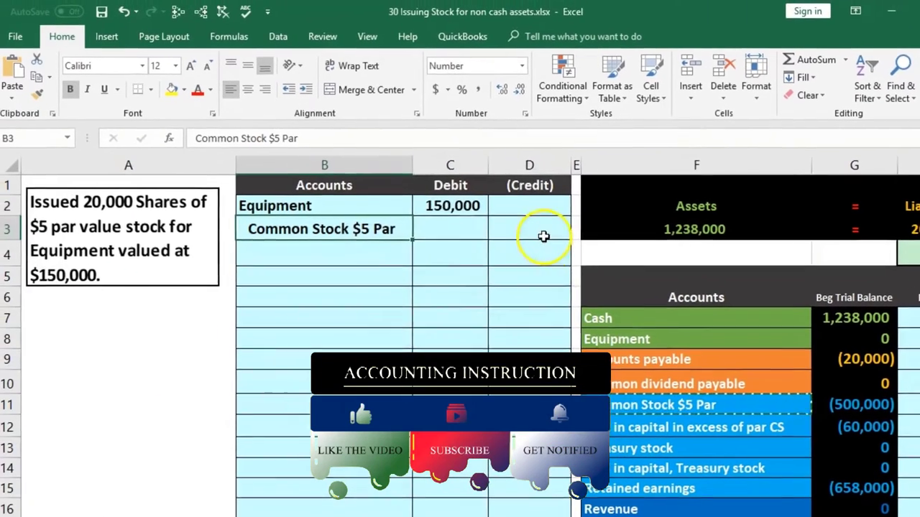
# - Multiply the 20,000 issued shares by the $5 par value in Calculator
pyautogui.click(543, 237)
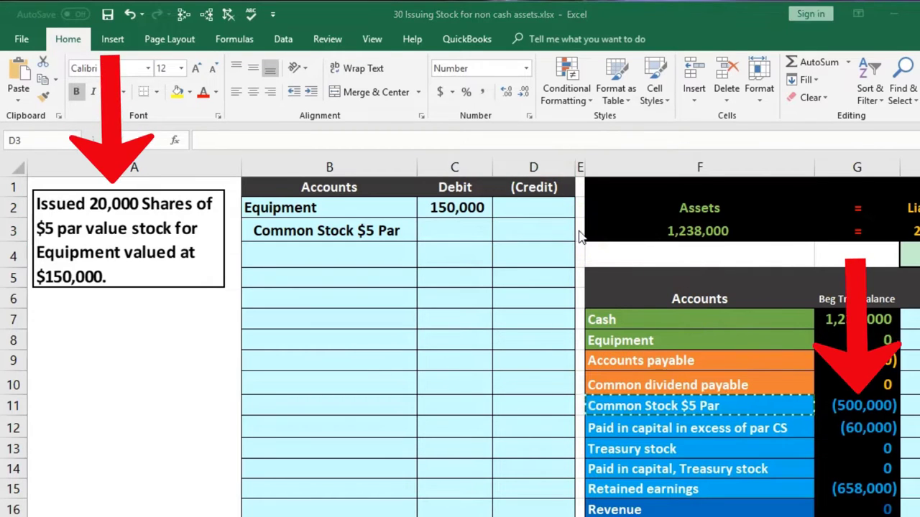
pyautogui.press('XF86Calculator')
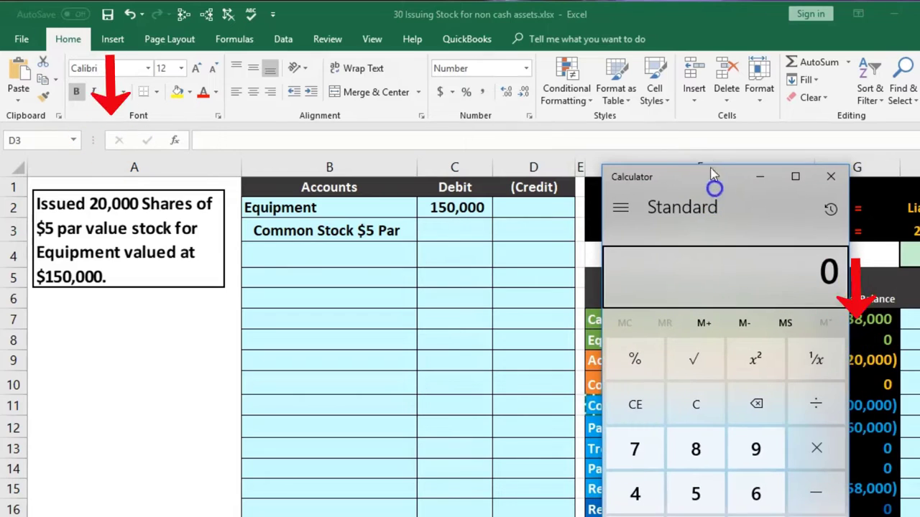
pyautogui.write('*5')
pyautogui.press('Return')
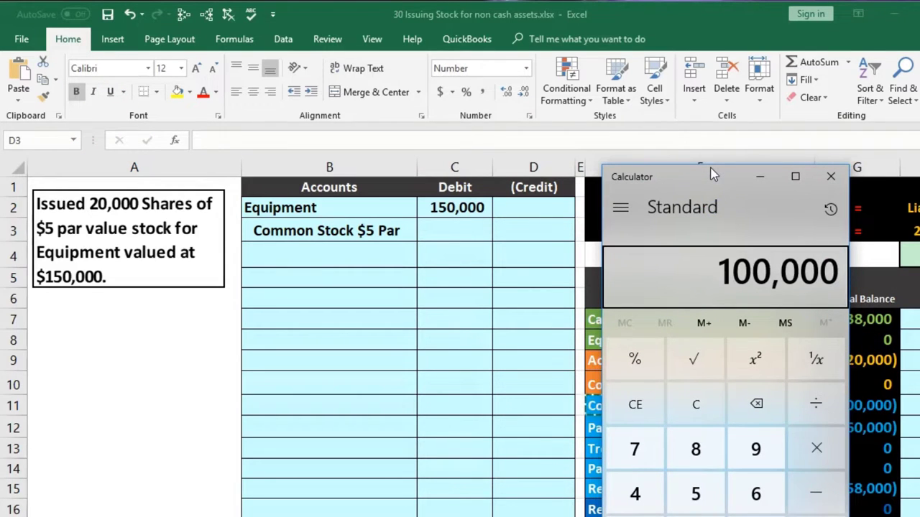
# - Enter the Common Stock credit in cell D3 as the formula -20000*5
pyautogui.click(532, 247)
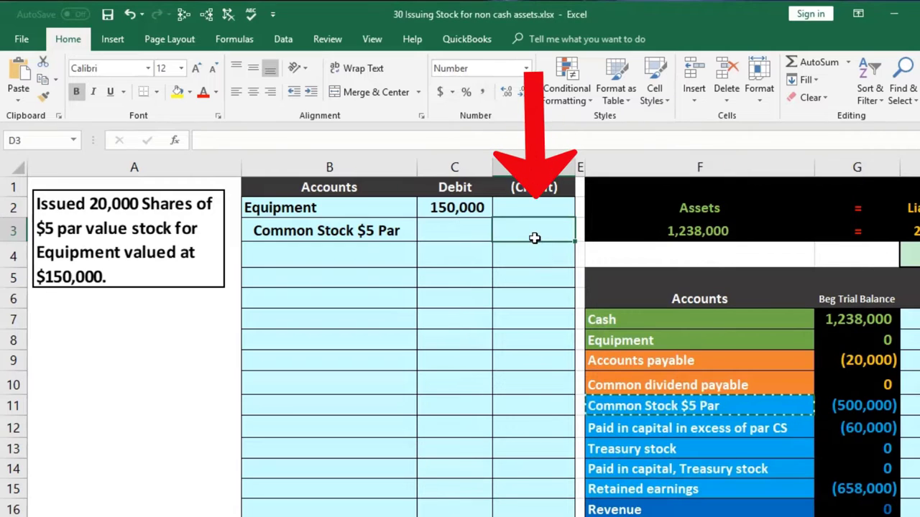
pyautogui.click(534, 238)
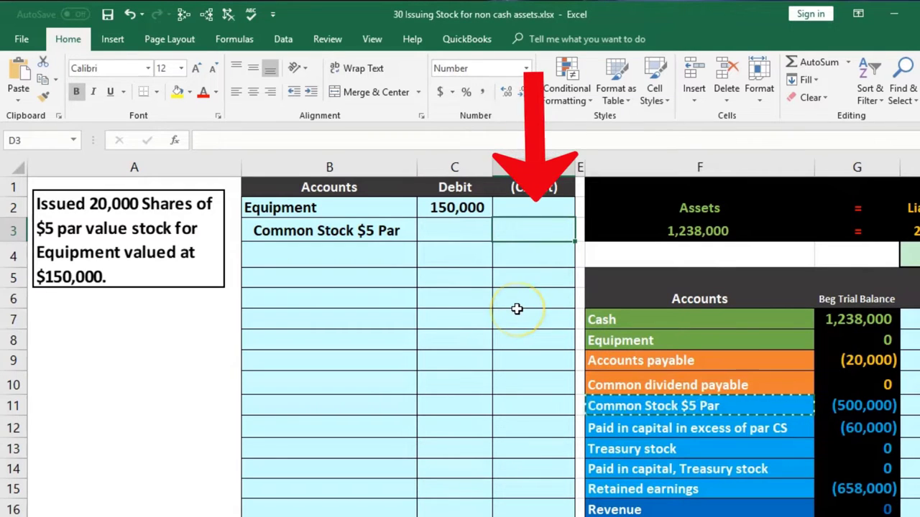
pyautogui.write('-20')
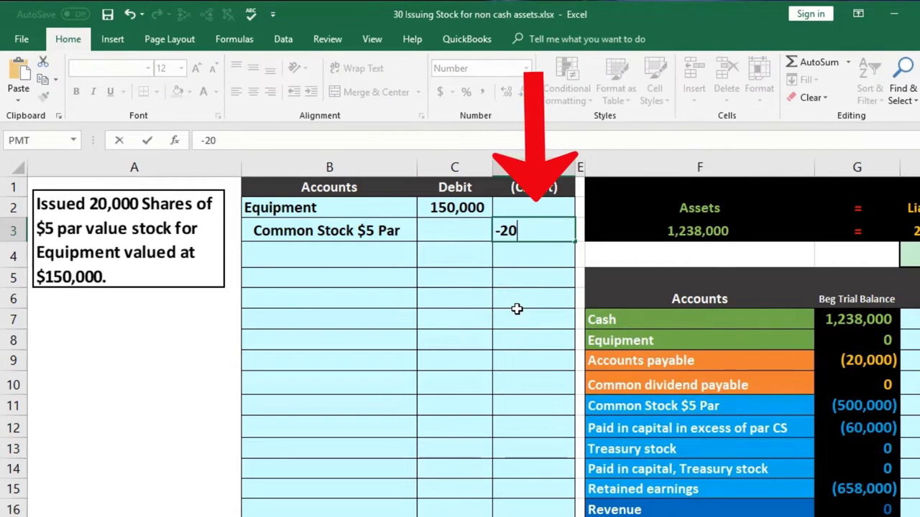
pyautogui.write('000*5')
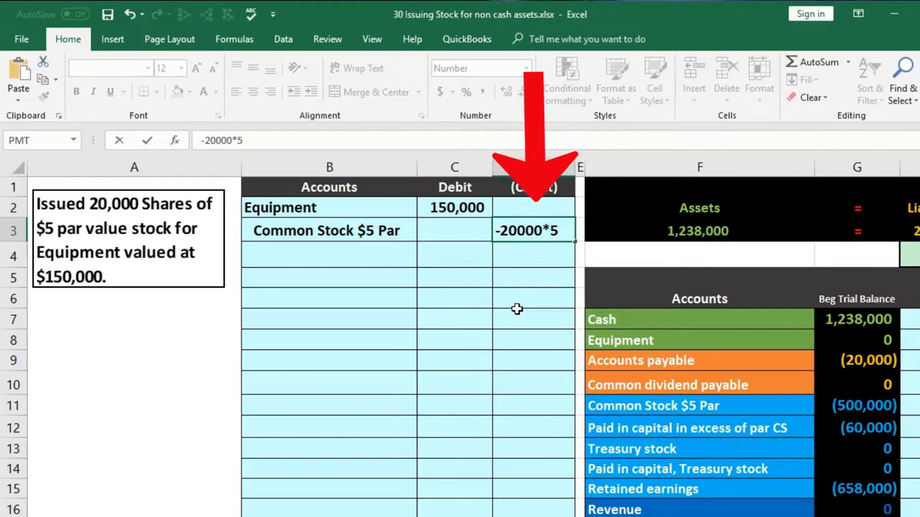
pyautogui.press('Return')
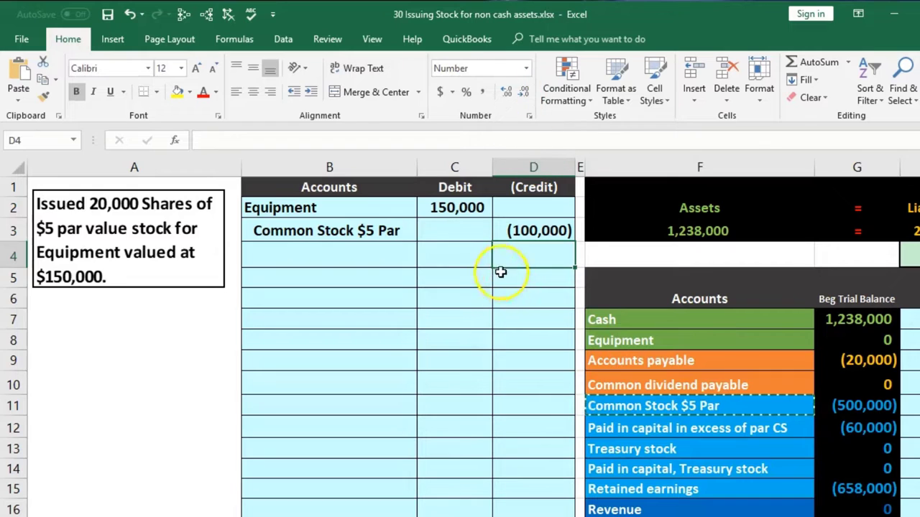
# - Enter the balancing credit in cell D4 with the formula -SUM(C2:D3) and check it against the Equipment debit
pyautogui.click(449, 210)
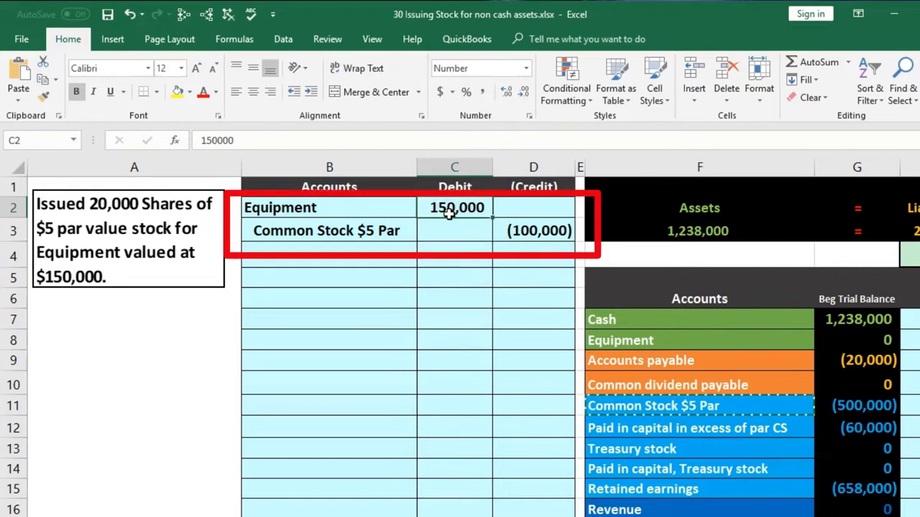
pyautogui.click(528, 230)
pyautogui.click(536, 260)
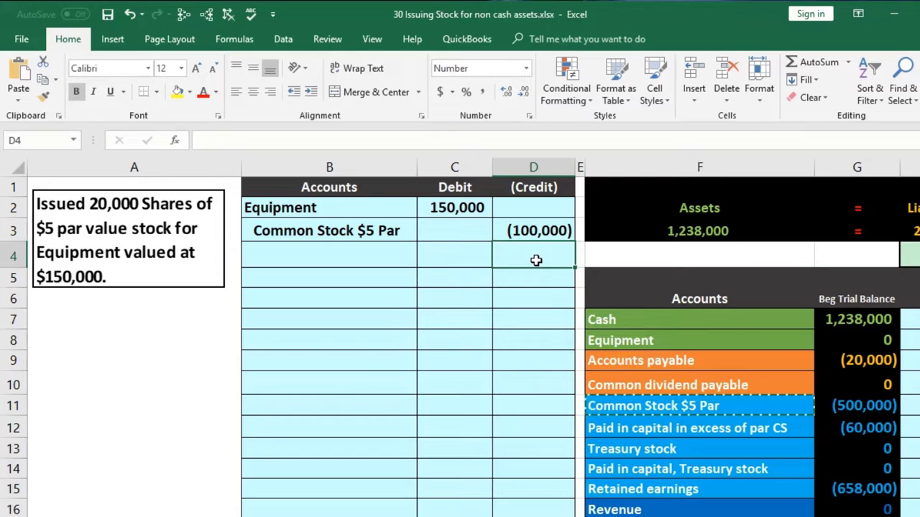
pyautogui.write('-s')
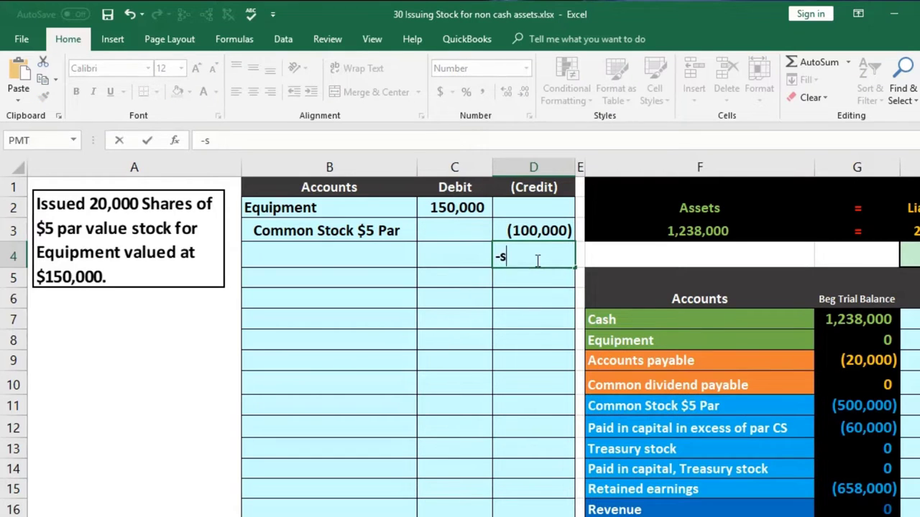
pyautogui.write('um')
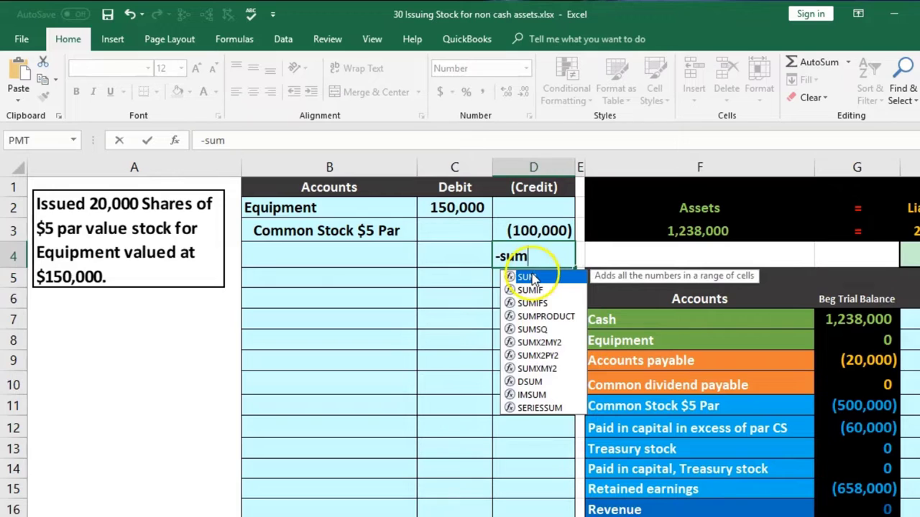
pyautogui.doubleClick(530, 277)
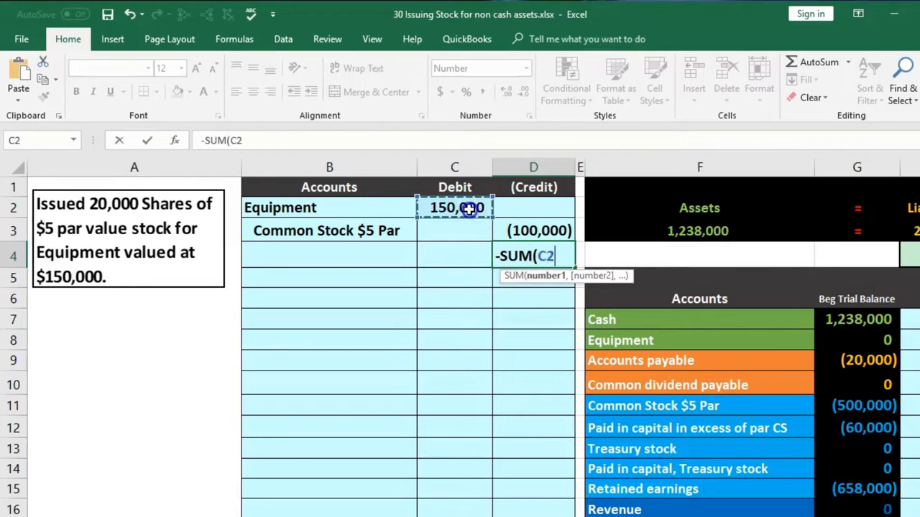
pyautogui.moveTo(469, 209); pyautogui.dragTo(530, 227)
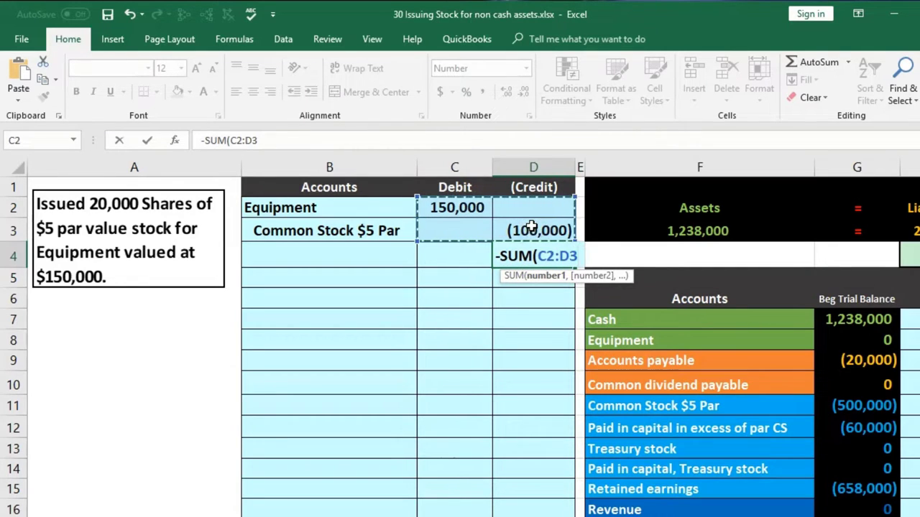
pyautogui.press('Return')
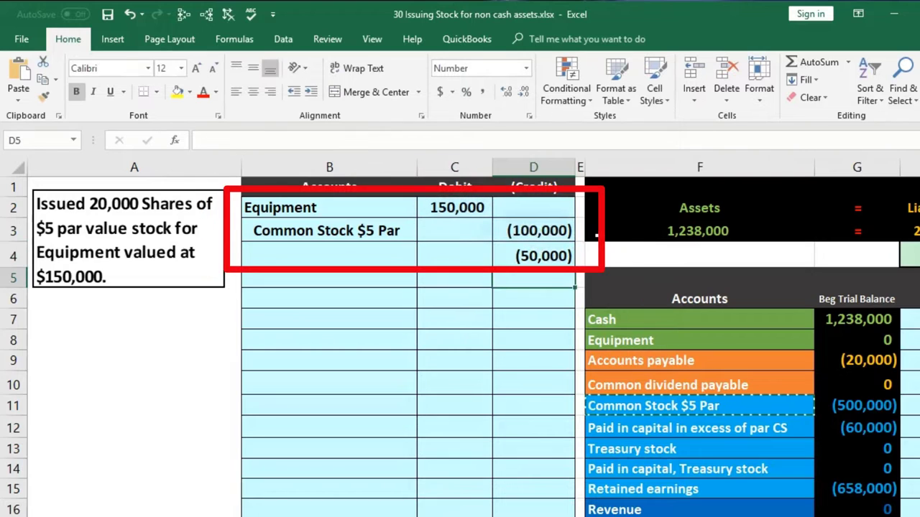
pyautogui.click(536, 258)
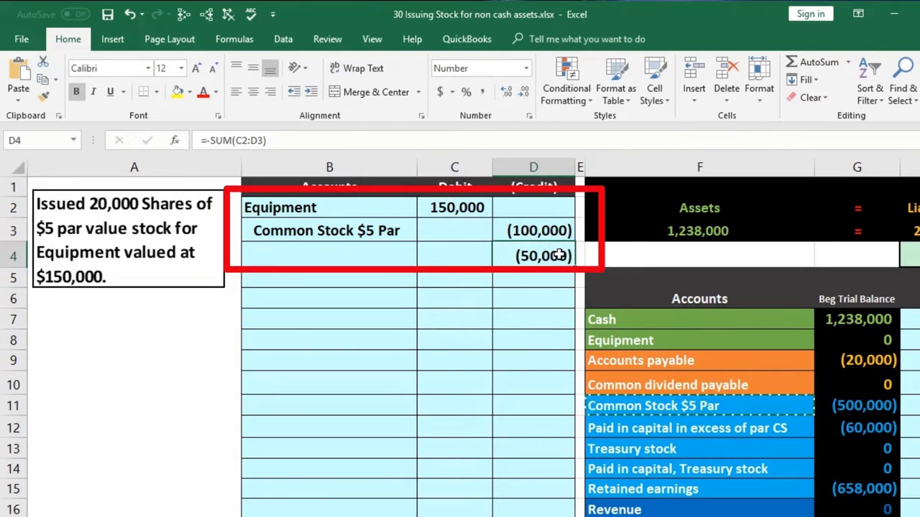
pyautogui.click(477, 213)
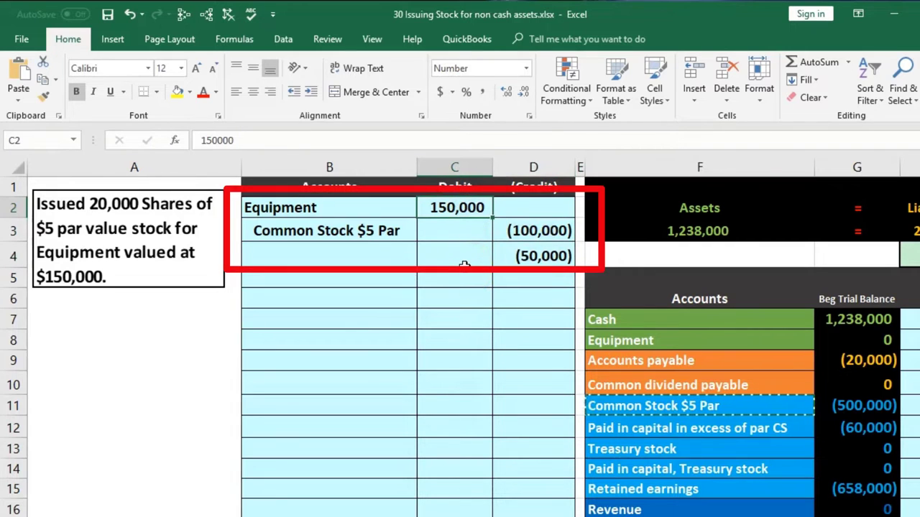
# - Examine the beginning balances of Common Stock $5 Par, Paid in capital in excess of par CS, and Retained earnings in the trial balance
pyautogui.click(400, 254)
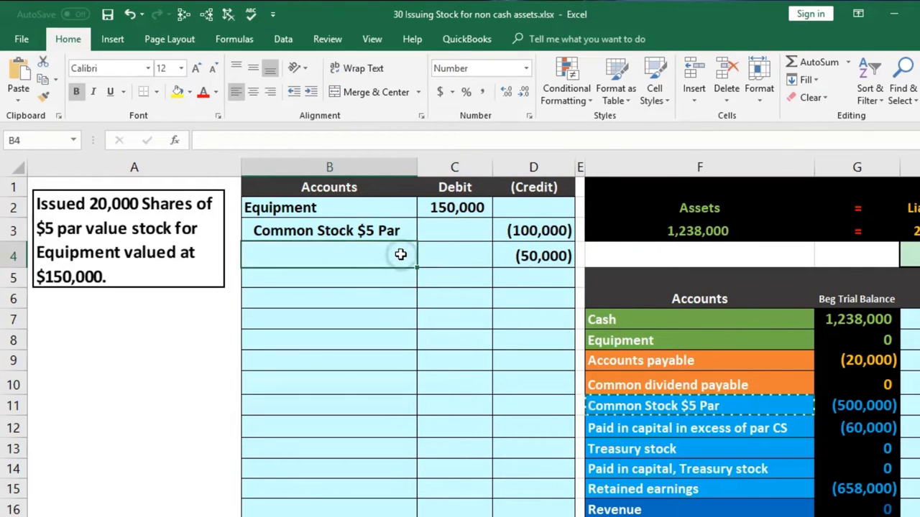
pyautogui.click(641, 421)
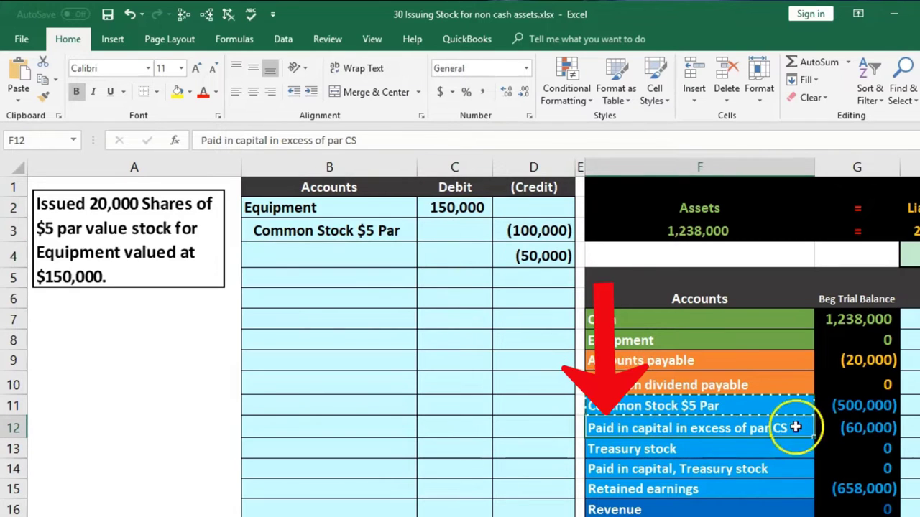
pyautogui.click(832, 405)
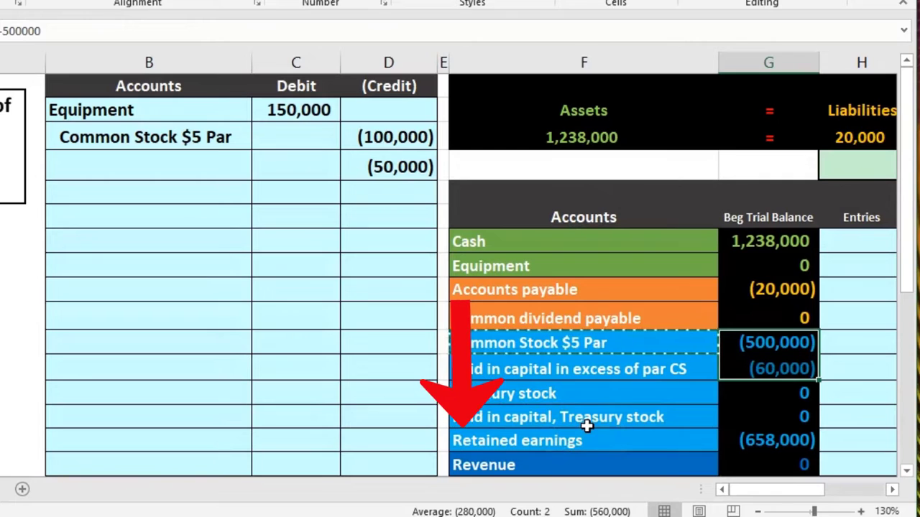
pyautogui.click(742, 448)
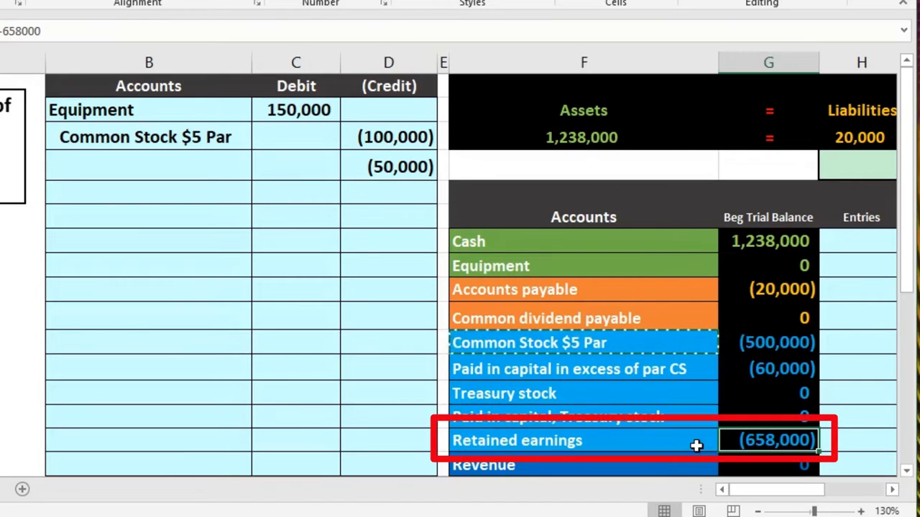
pyautogui.click(766, 341)
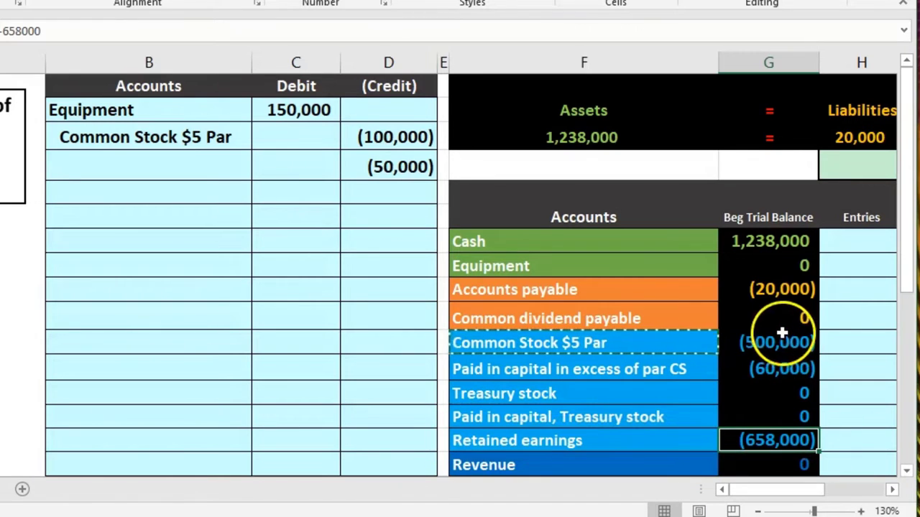
pyautogui.hotkey('ctrl', 'v')
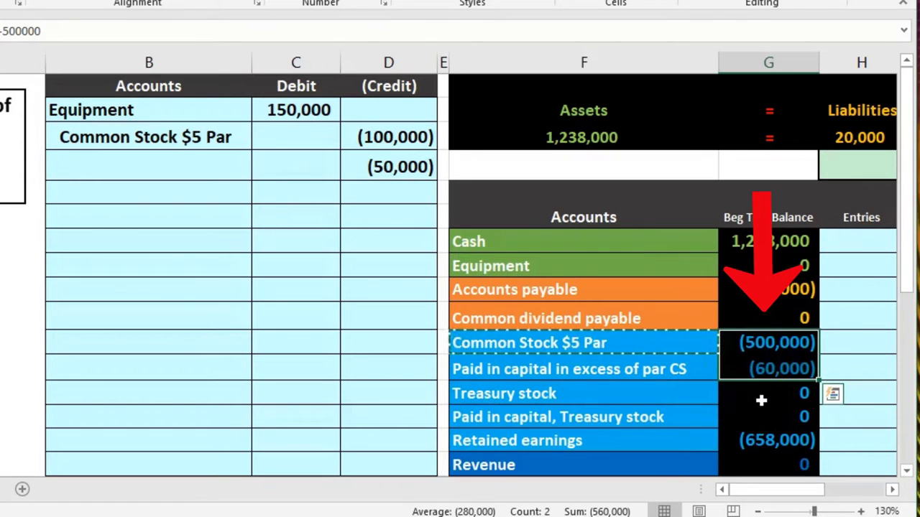
pyautogui.moveTo(747, 343); pyautogui.dragTo(747, 364)
pyautogui.moveTo(697, 343); pyautogui.dragTo(770, 343)
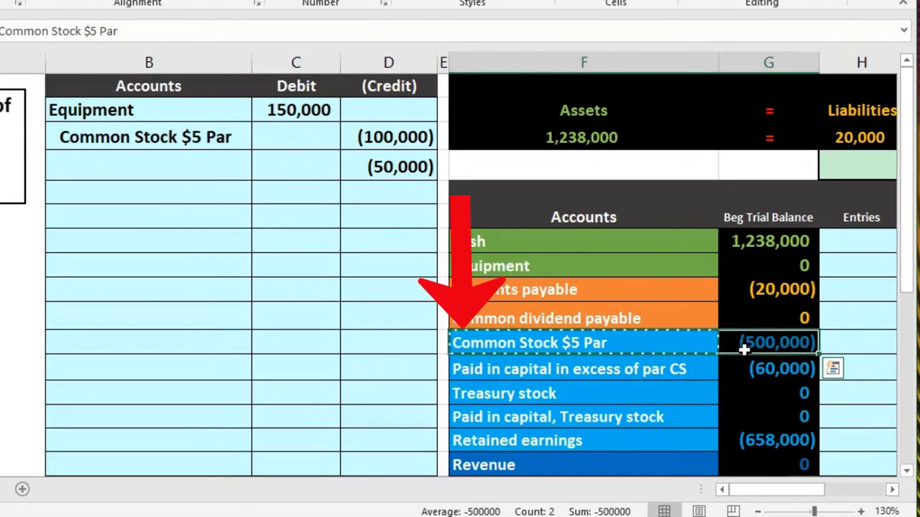
pyautogui.click(744, 344)
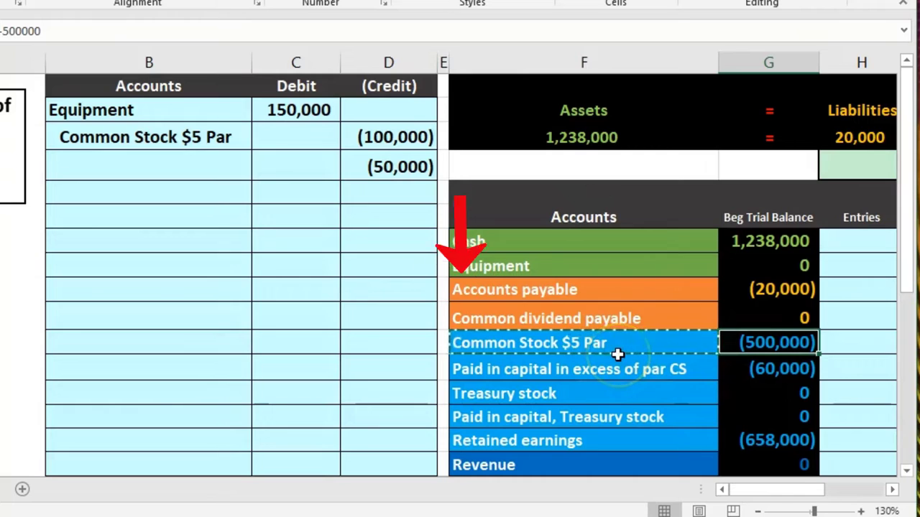
pyautogui.click(742, 370)
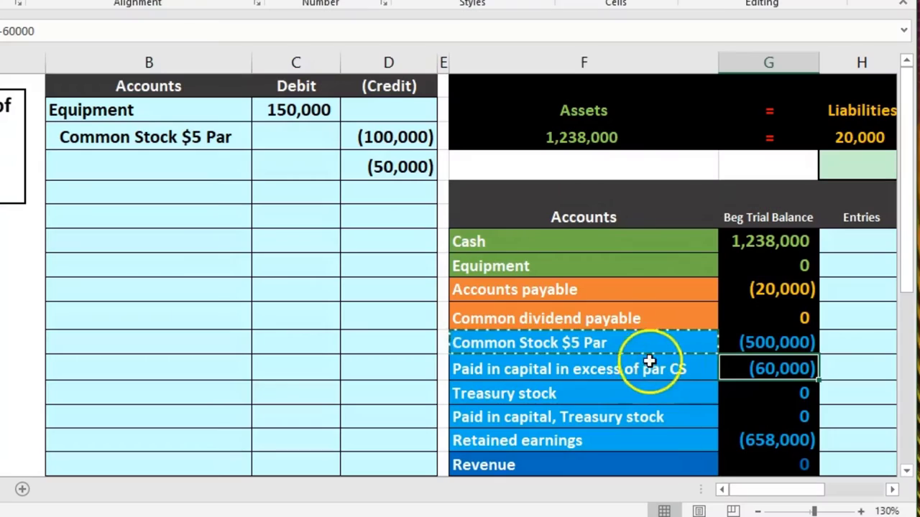
# - Copy the account name Paid in capital in excess of par CS from the trial balance into cell B4, pasting values only
pyautogui.click(644, 361)
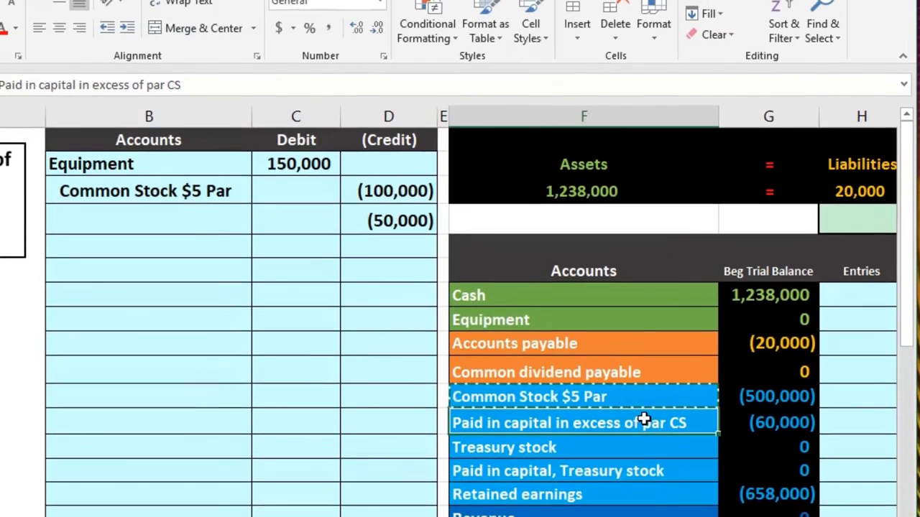
pyautogui.rightClick(644, 367)
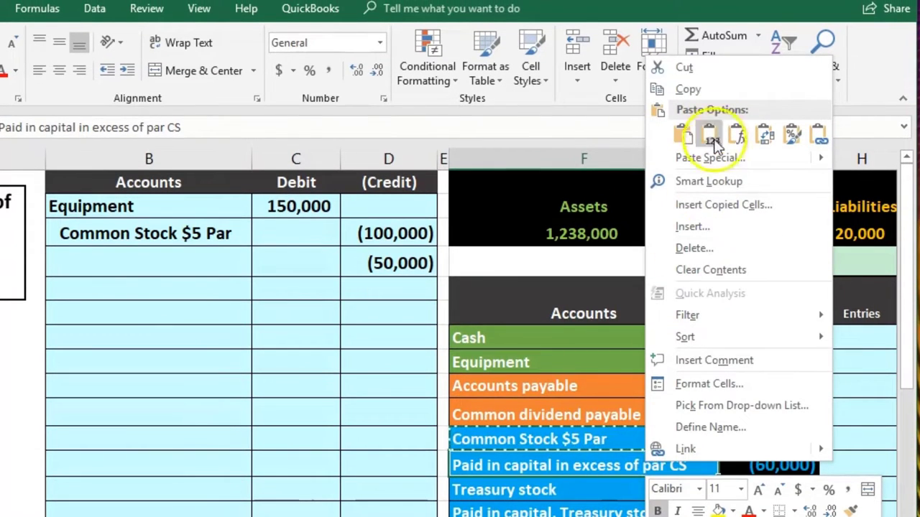
pyautogui.click(722, 89)
pyautogui.click(187, 263)
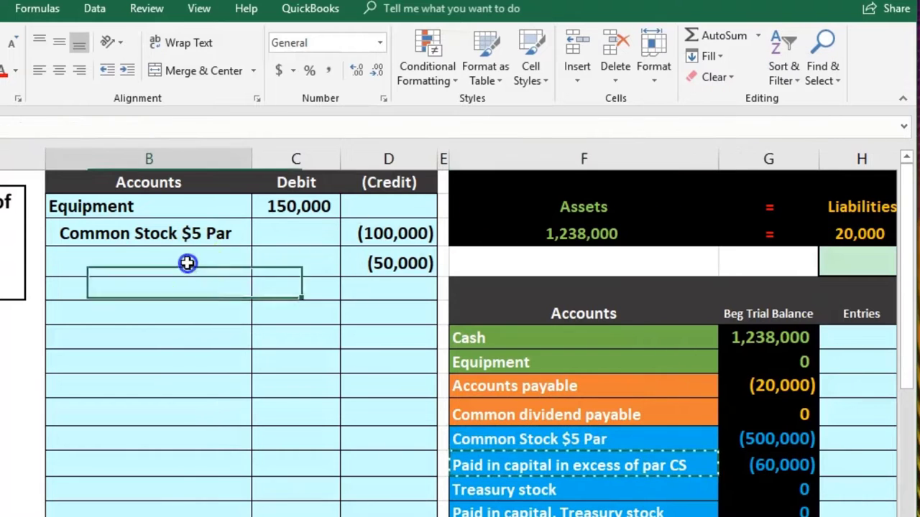
pyautogui.rightClick(186, 263)
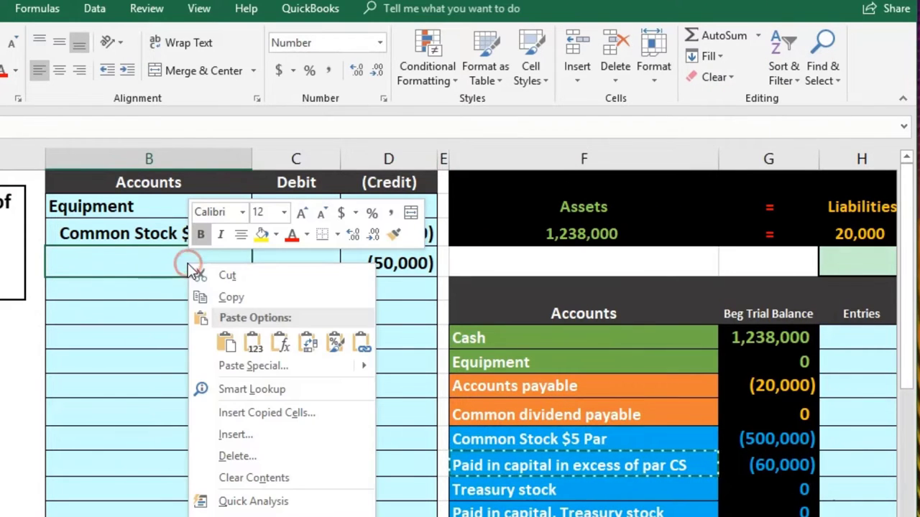
pyautogui.click(250, 342)
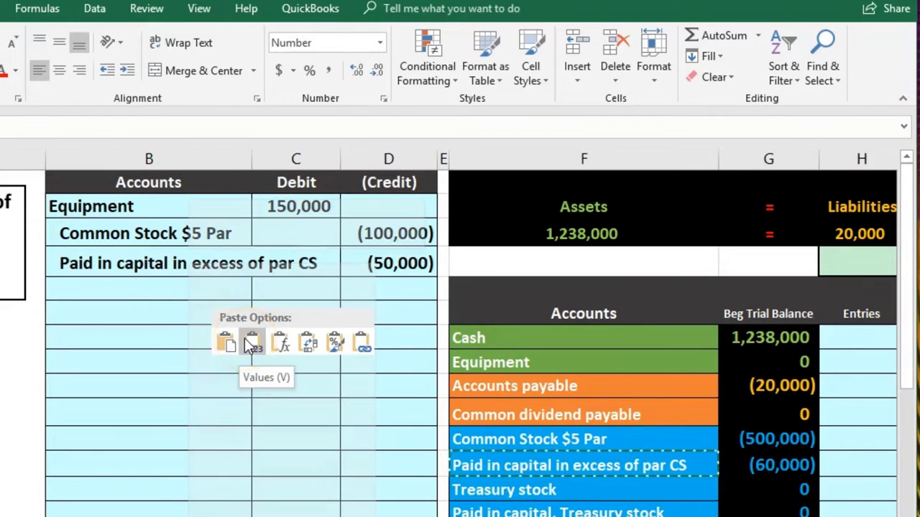
pyautogui.click(245, 339)
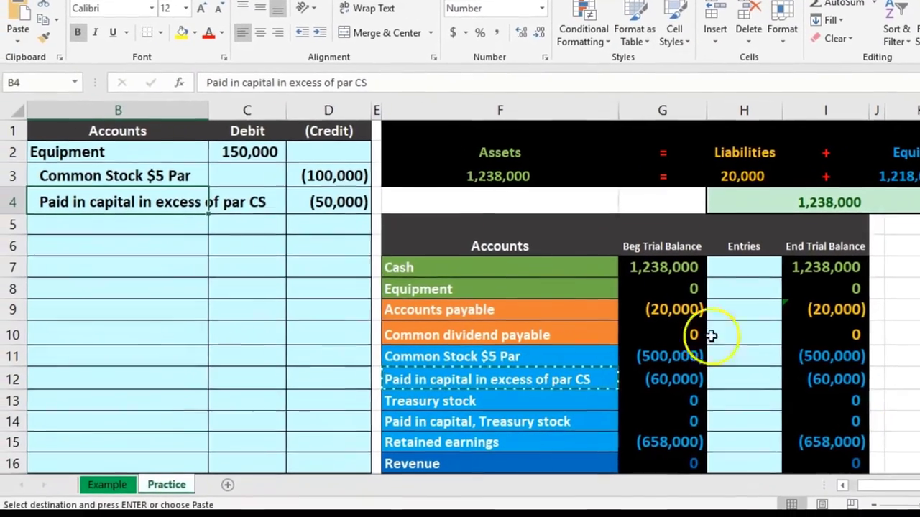
# - Post the Equipment debit to the trial balance by entering =C2 in its Entries cell H8
pyautogui.moveTo(176, 157); pyautogui.dragTo(235, 156)
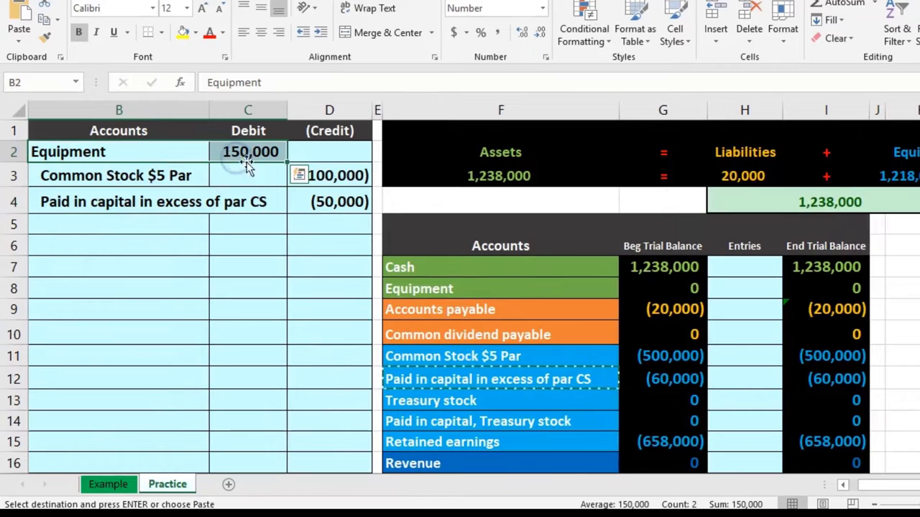
pyautogui.moveTo(511, 288); pyautogui.dragTo(693, 288)
pyautogui.click(727, 287)
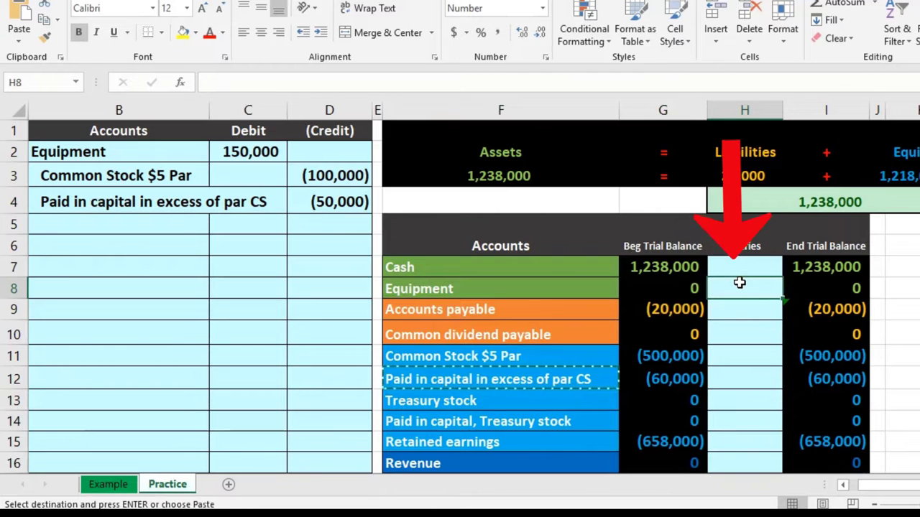
pyautogui.write('=')
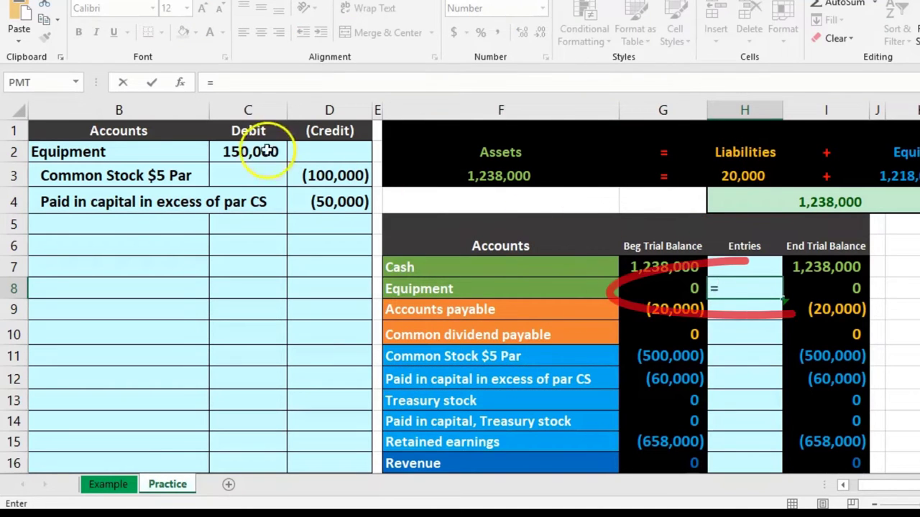
pyautogui.click(262, 150)
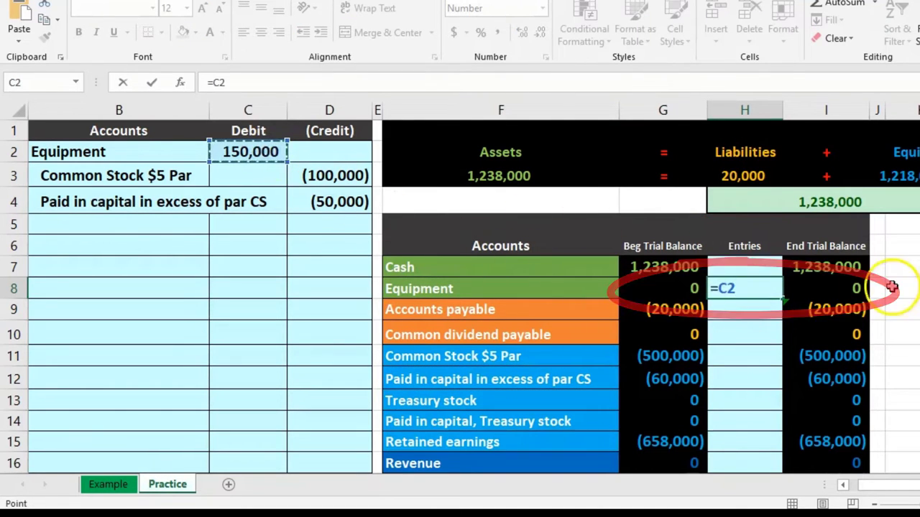
pyautogui.press('Return')
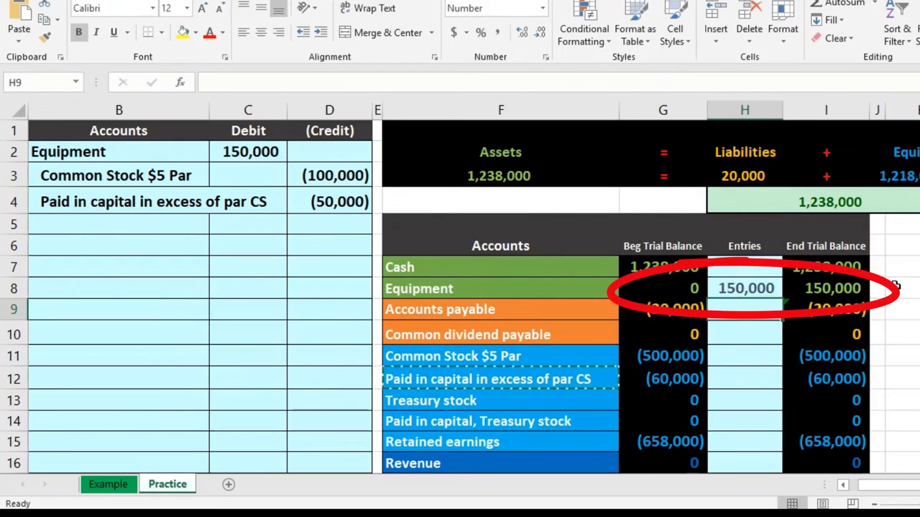
# - Post the Common Stock $5 Par credit to the trial balance by entering =D3 in its Entries cell H11
pyautogui.moveTo(153, 181); pyautogui.dragTo(301, 179)
pyautogui.moveTo(556, 357); pyautogui.dragTo(650, 360)
pyautogui.click(744, 357)
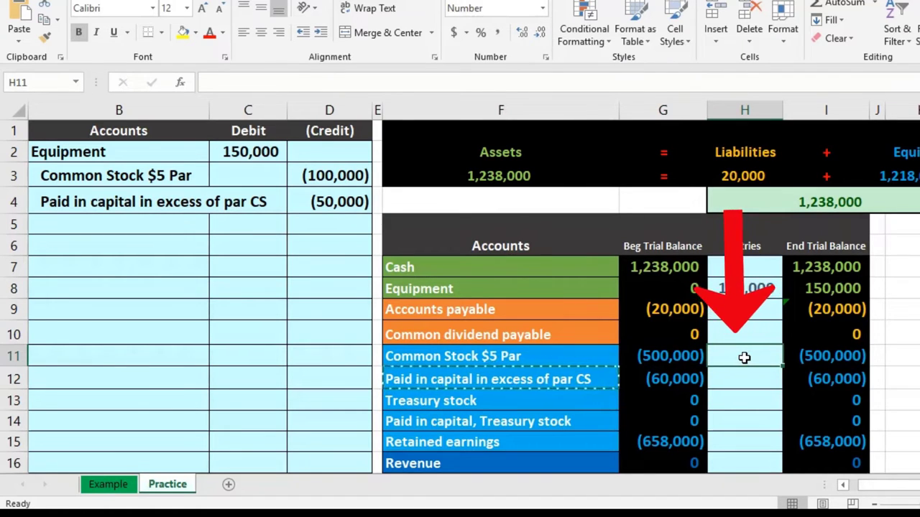
pyautogui.write('=')
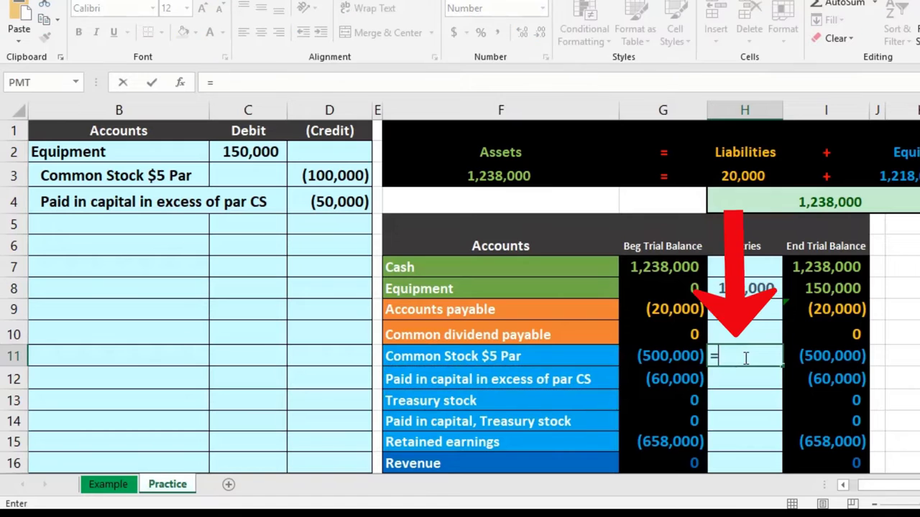
pyautogui.click(335, 181)
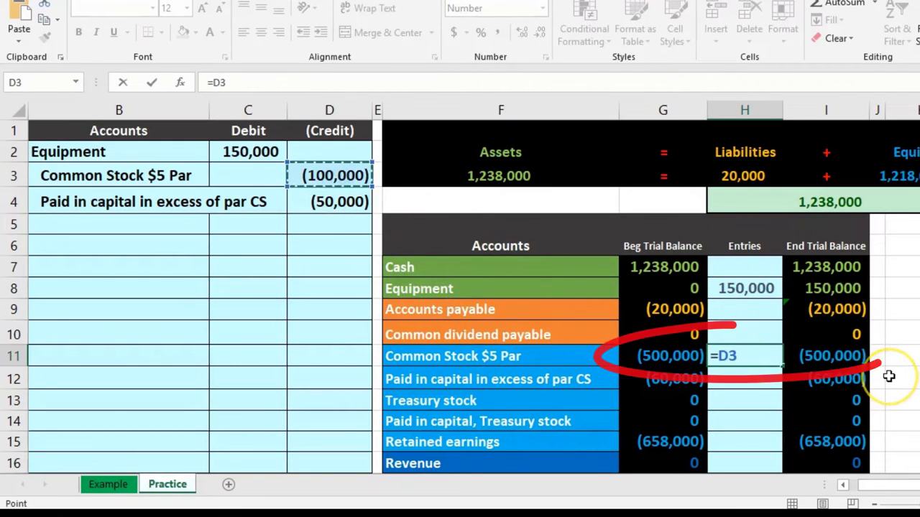
pyautogui.press('Return')
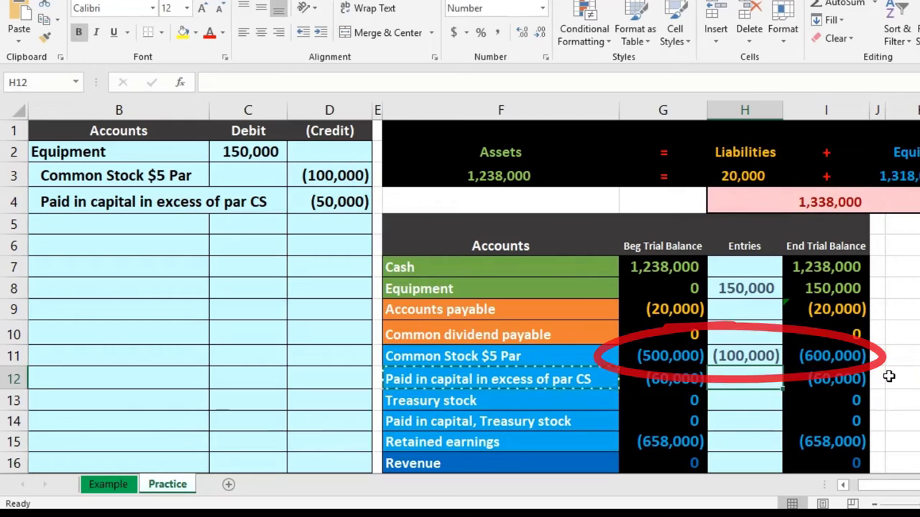
# - Post the Paid in capital in excess of par CS credit by entering =D4 in its Entries cell H12
pyautogui.click(779, 382)
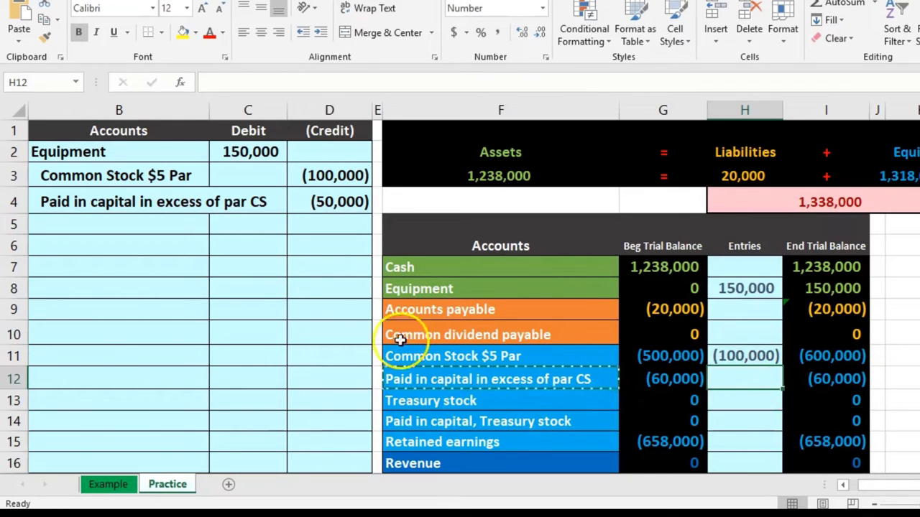
pyautogui.moveTo(181, 206); pyautogui.dragTo(307, 204)
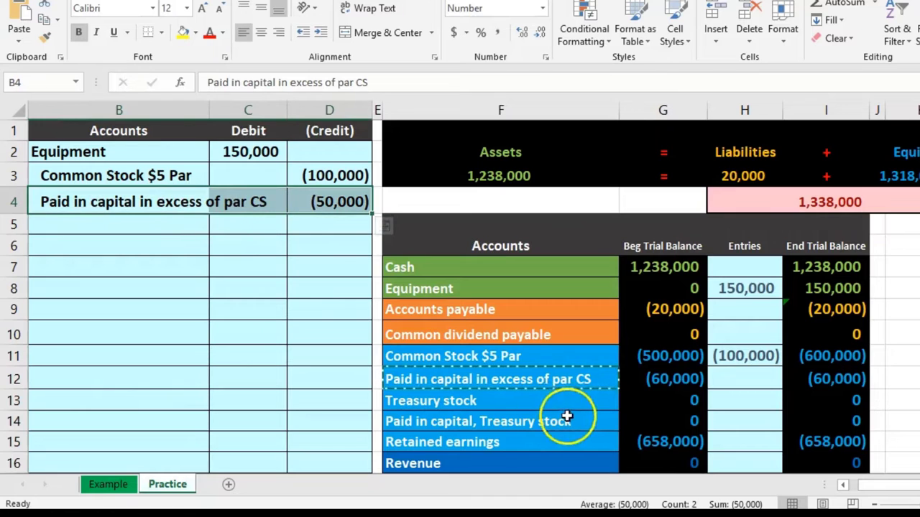
pyautogui.moveTo(556, 379); pyautogui.dragTo(647, 376)
pyautogui.click(723, 377)
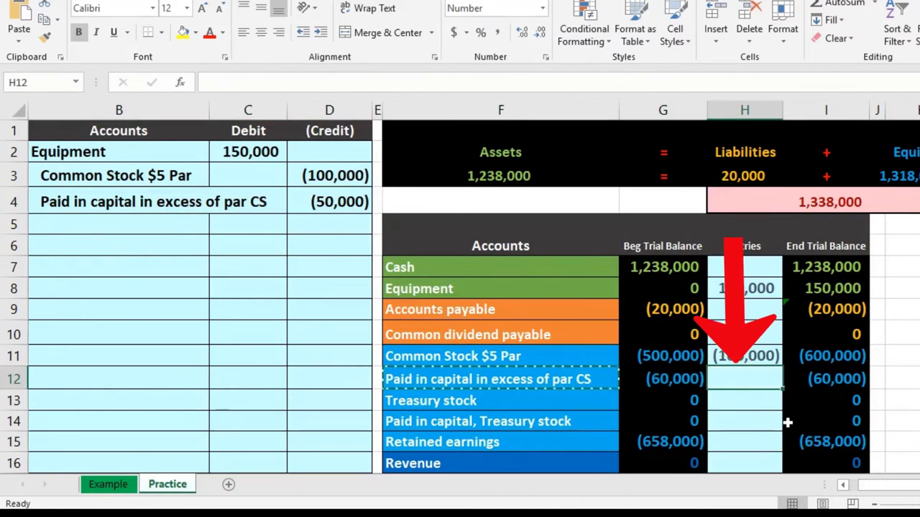
pyautogui.write('=')
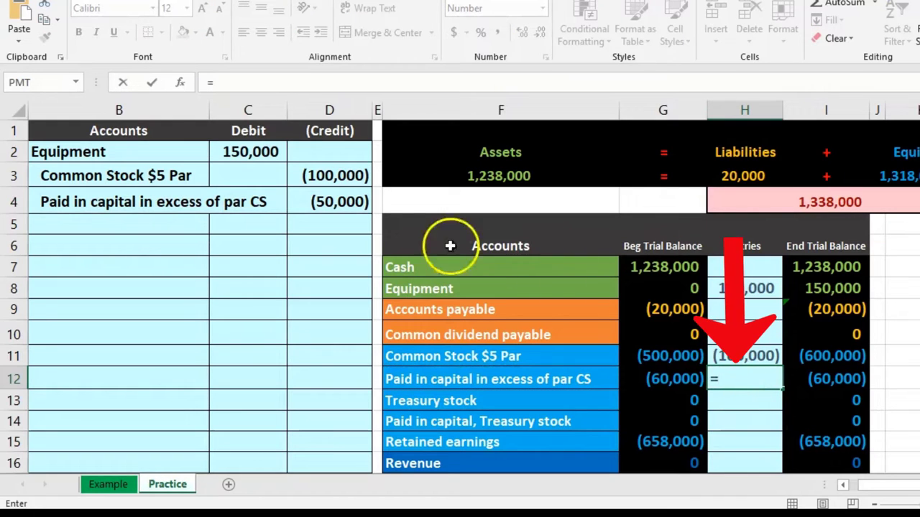
pyautogui.click(355, 207)
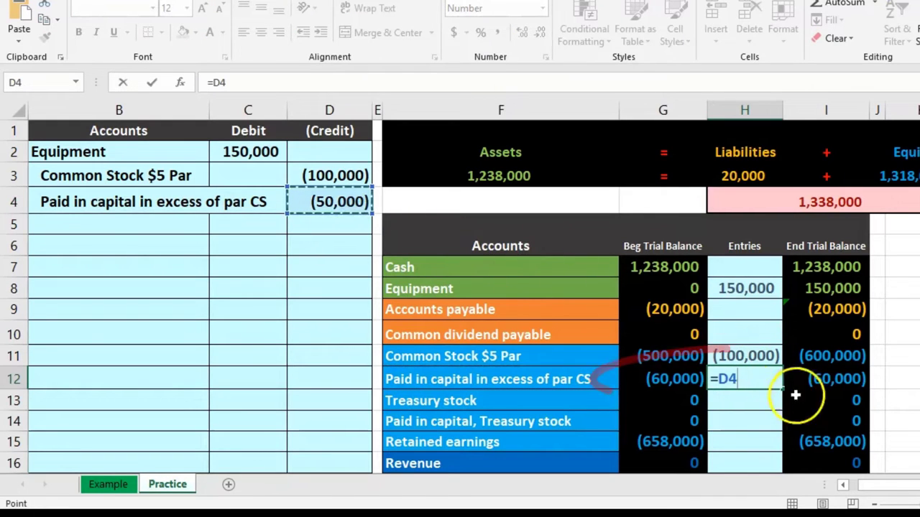
pyautogui.press('Return')
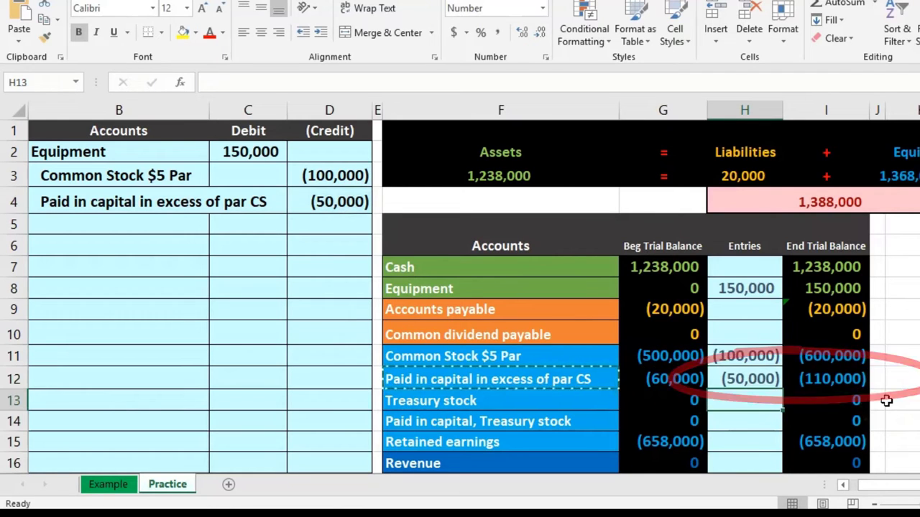
# - Review the ending trial balance for Equipment, the income accounts, and the equity accounts from Common Stock to Retained earnings
pyautogui.click(836, 289)
pyautogui.scroll(-1, 837, 309)
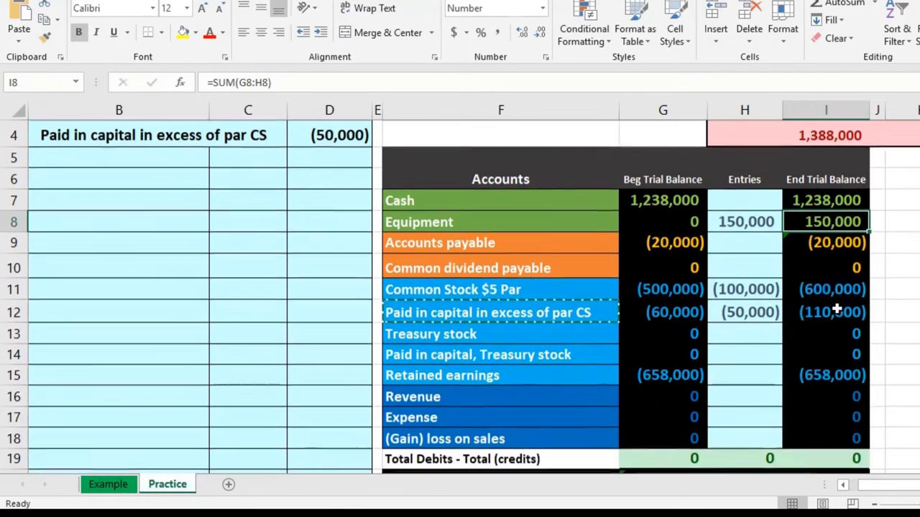
pyautogui.moveTo(836, 396); pyautogui.dragTo(837, 430)
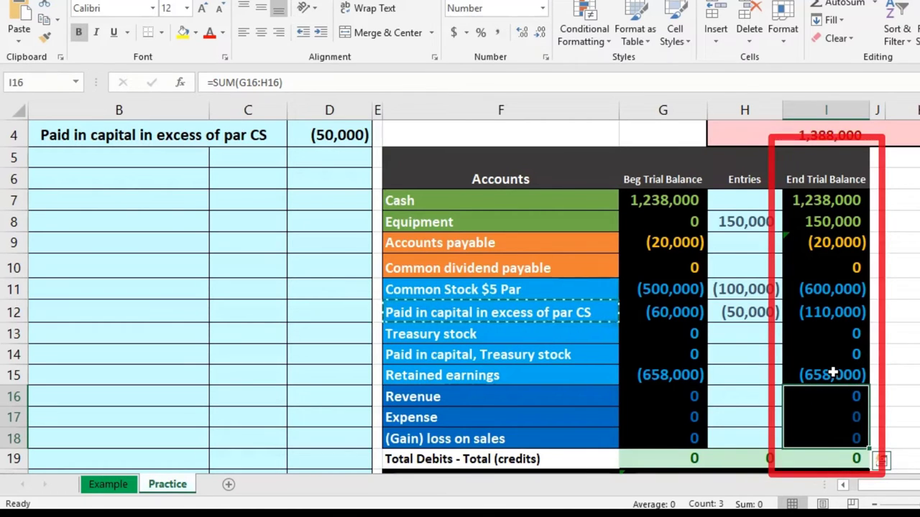
pyautogui.click(839, 309)
pyautogui.moveTo(807, 288); pyautogui.dragTo(812, 366)
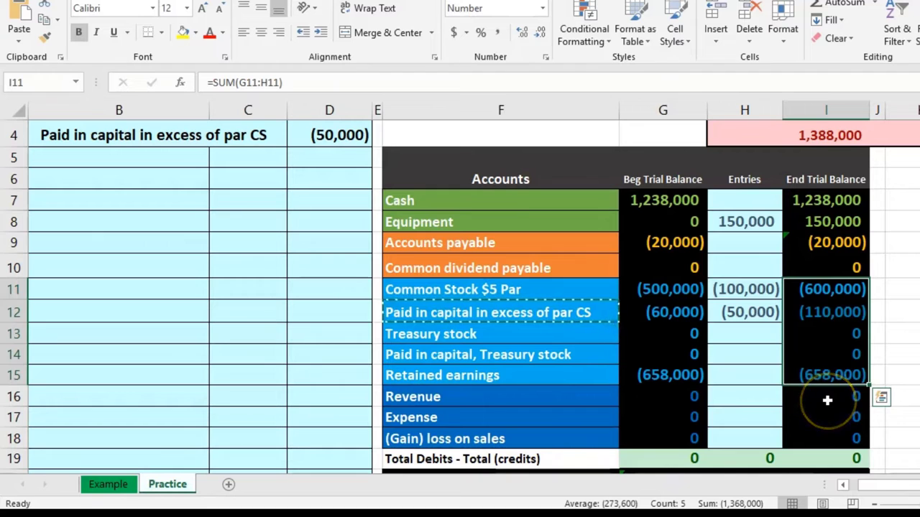
# - Insert the par value 5 in the stockholders' equity label in L8 so it reads Common Stock - 5$ par value; 150,000
pyautogui.press('Right')
pyautogui.press('Right')
pyautogui.press('Right')
pyautogui.press('Right')
pyautogui.press('Right')
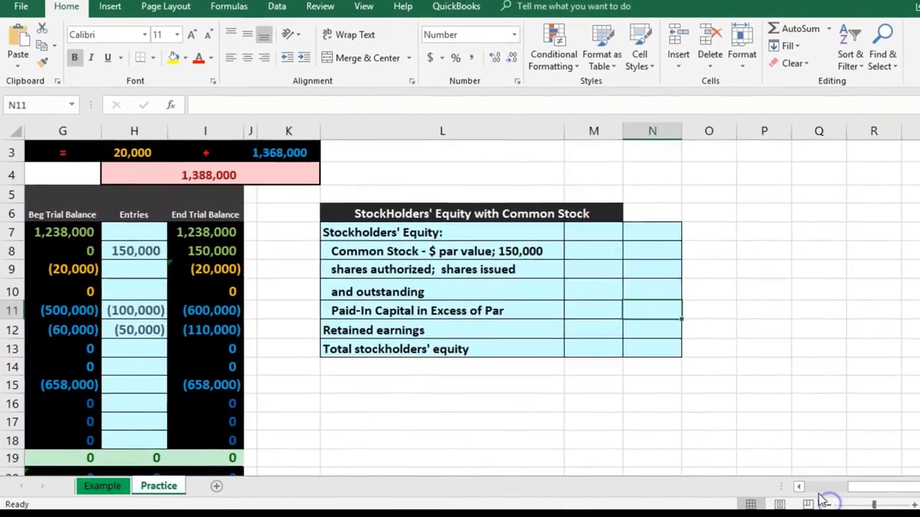
pyautogui.click(842, 485)
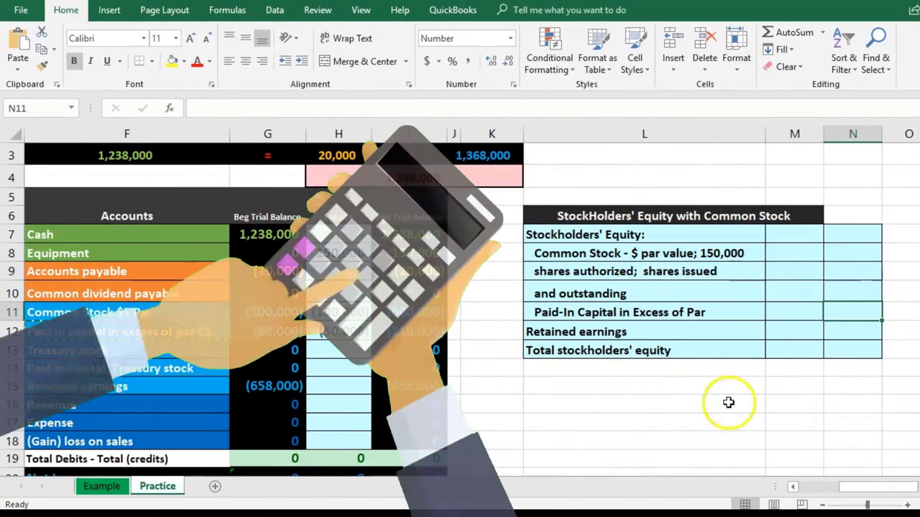
pyautogui.click(719, 393)
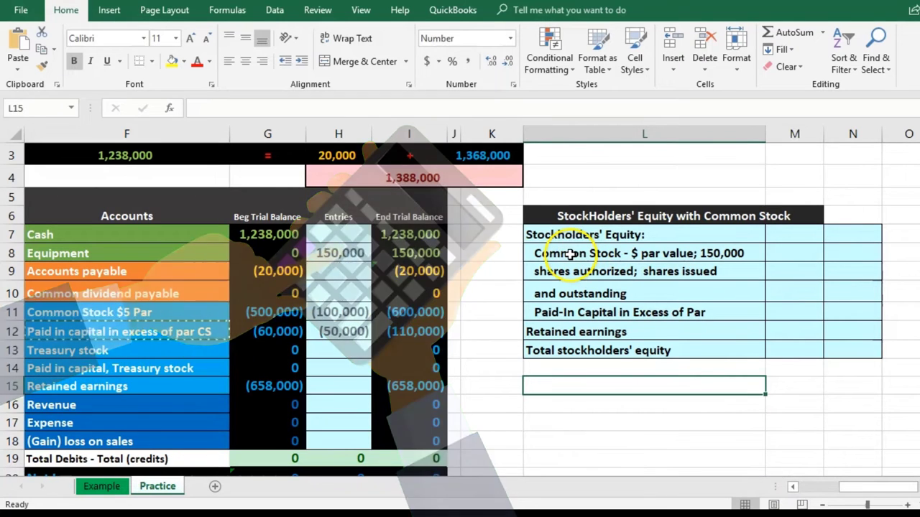
pyautogui.doubleClick(628, 250)
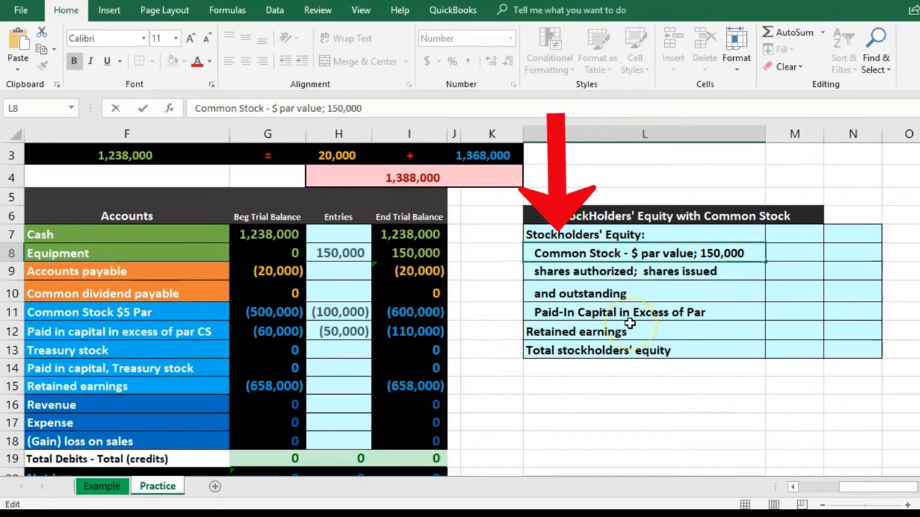
pyautogui.write('5')
pyautogui.press('Return')
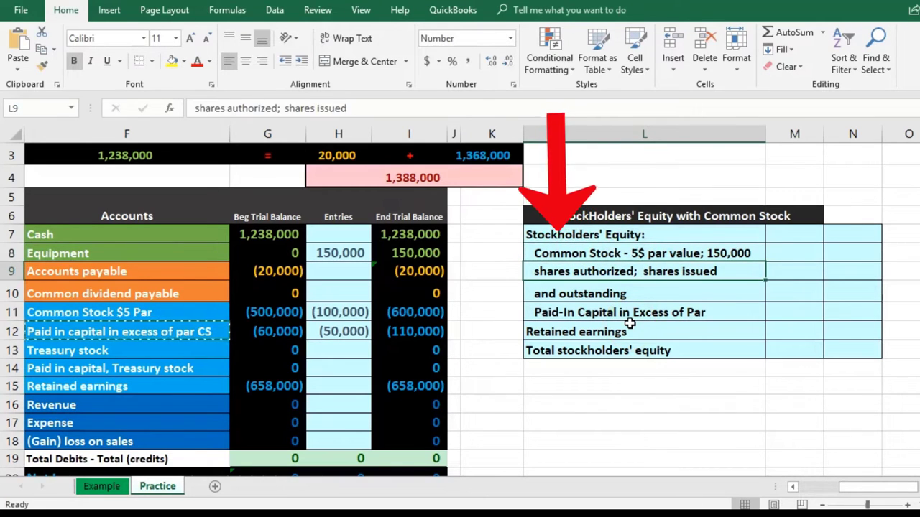
# - Divide the ending Common Stock balance of 600,000 by the par value of 5 in Calculator to find the shares issued
pyautogui.click(717, 257)
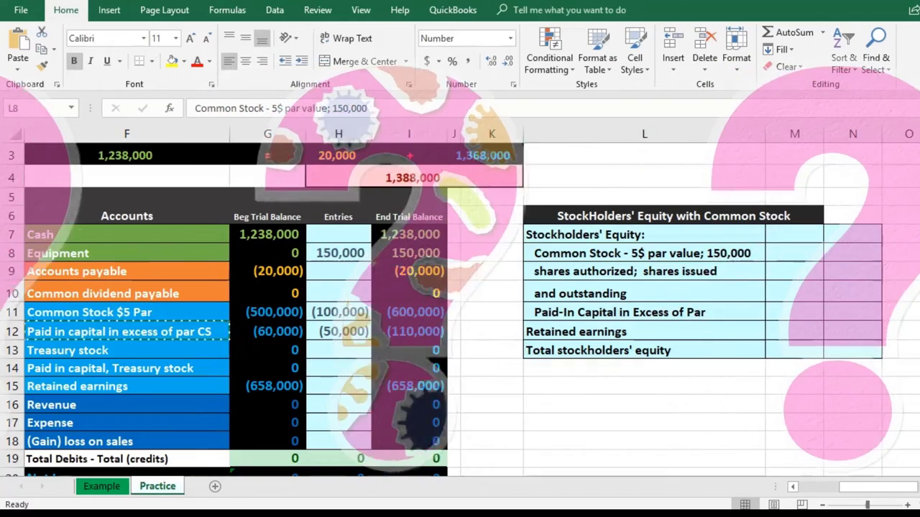
pyautogui.press('XF86Calculator')
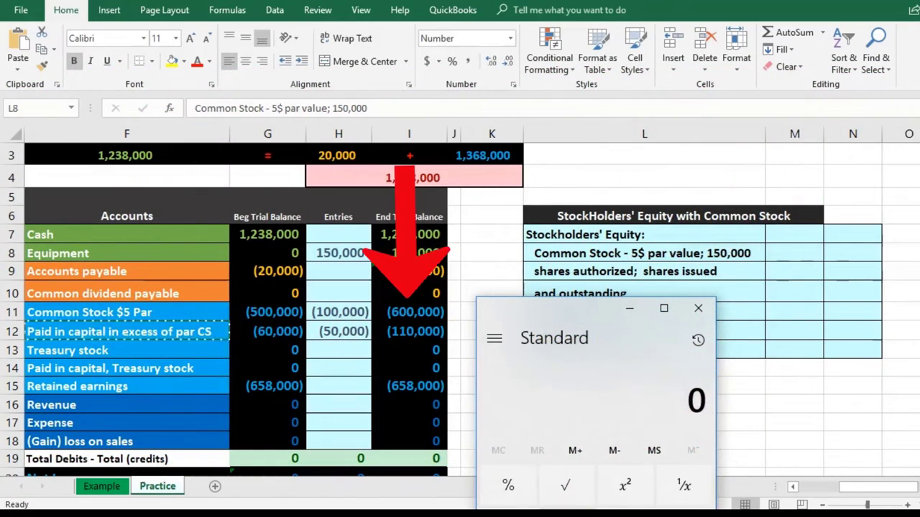
pyautogui.write('6000000')
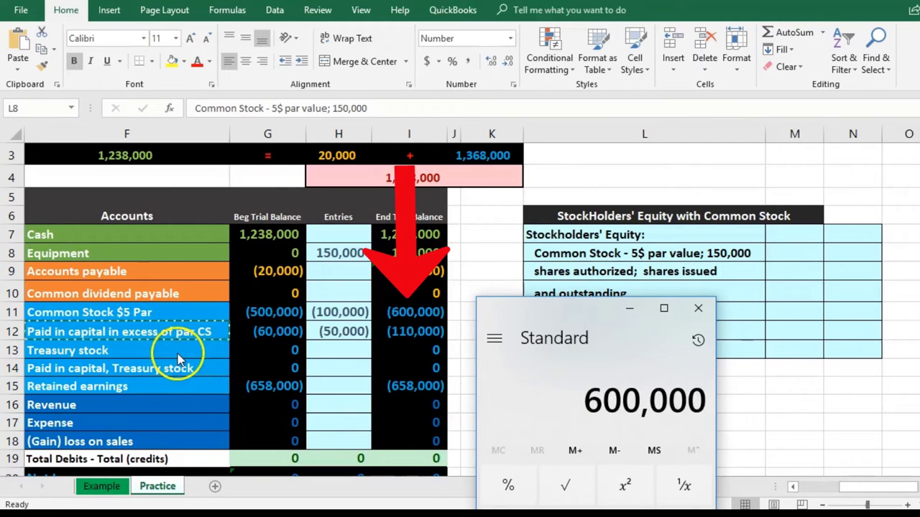
pyautogui.press('/')
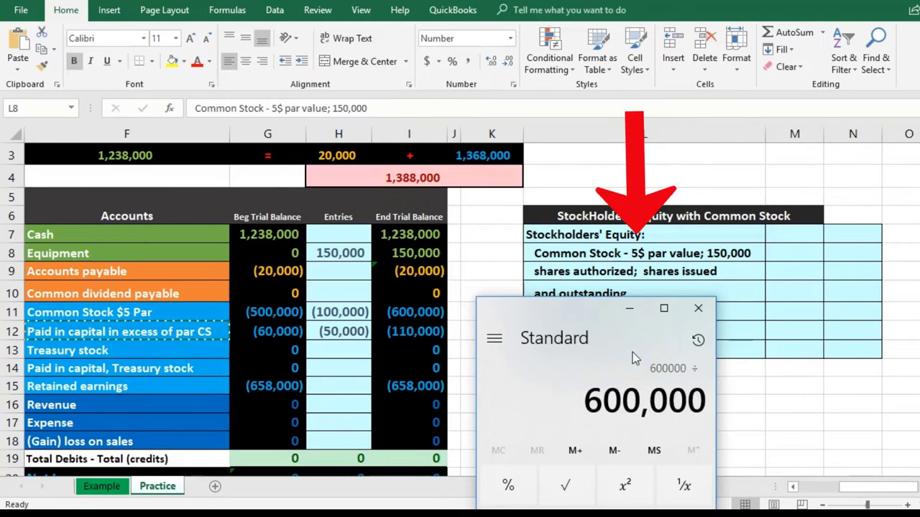
pyautogui.write('5')
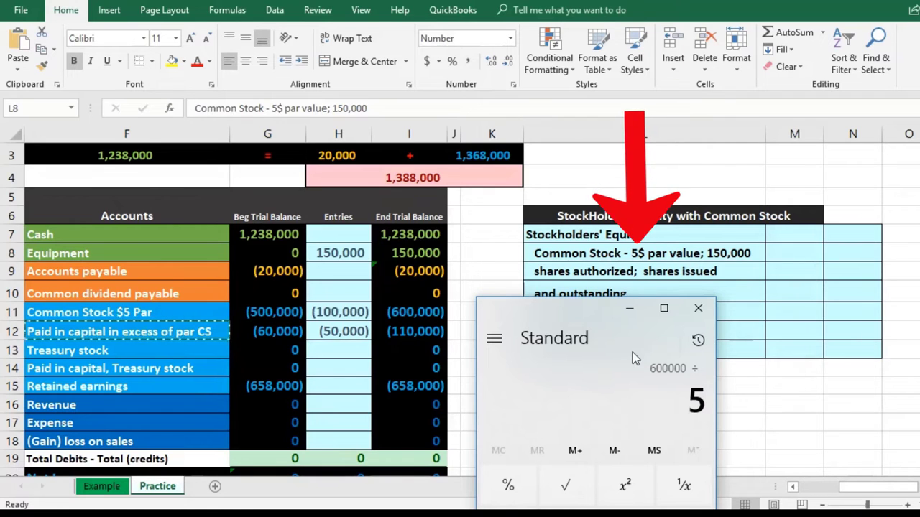
pyautogui.press('Return')
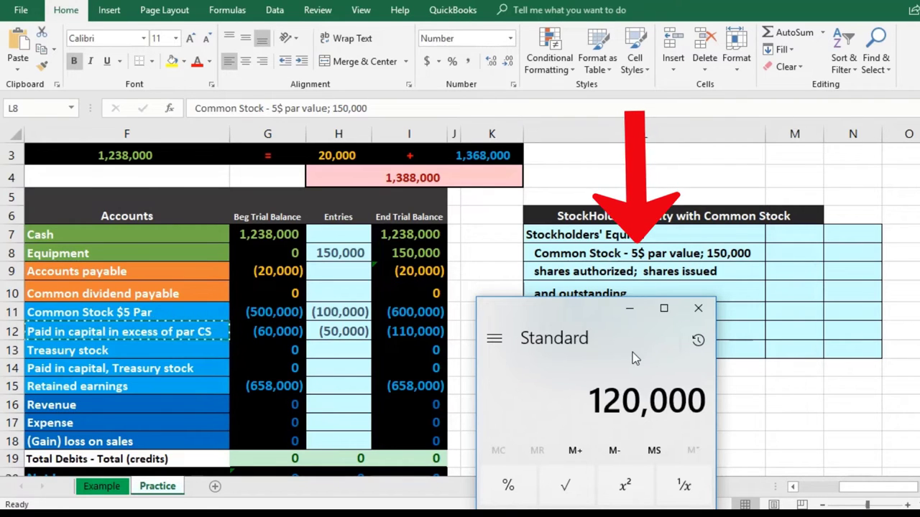
# - Close Calculator and insert 120,000 as the number of shares issued in the stockholders' equity label in L9
pyautogui.click(698, 307)
pyautogui.doubleClick(719, 271)
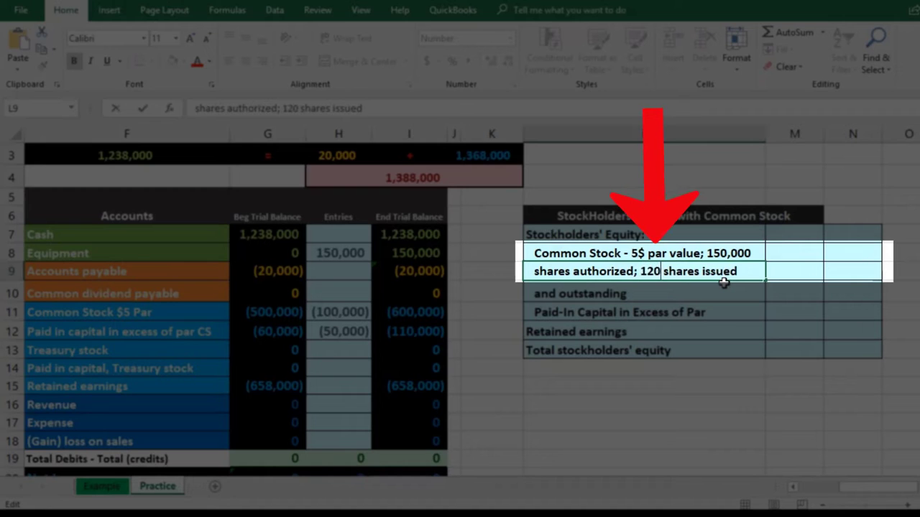
pyautogui.press('Return')
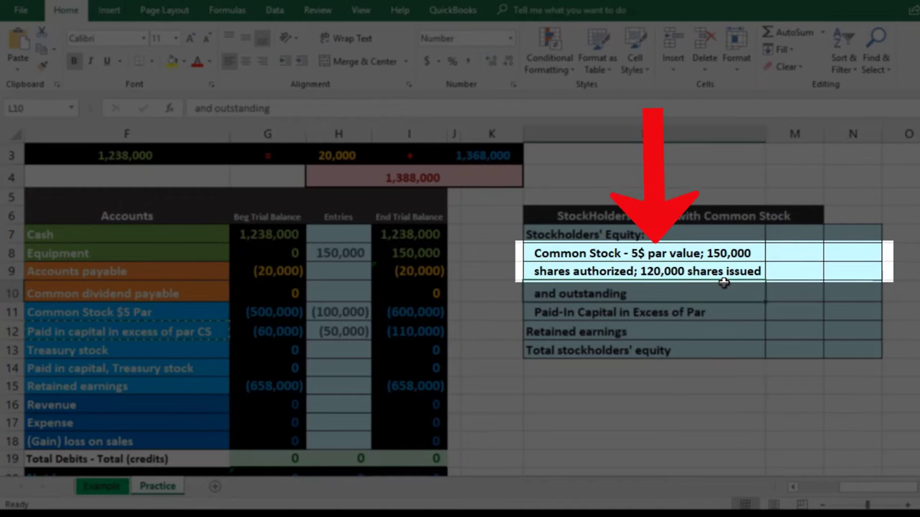
# - Bring the ending Common Stock balance into M10 as a positive amount and enter -I12 for Paid-In Capital in Excess of Par in M11
pyautogui.press('Right')
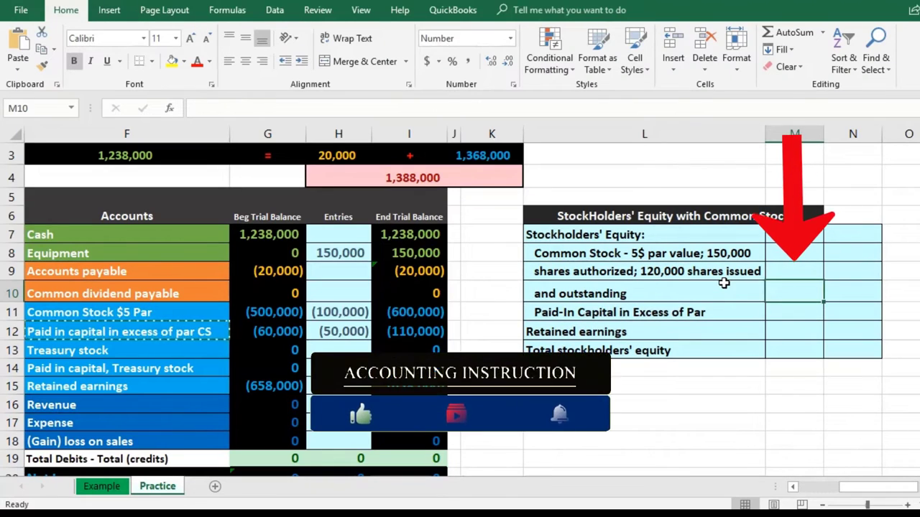
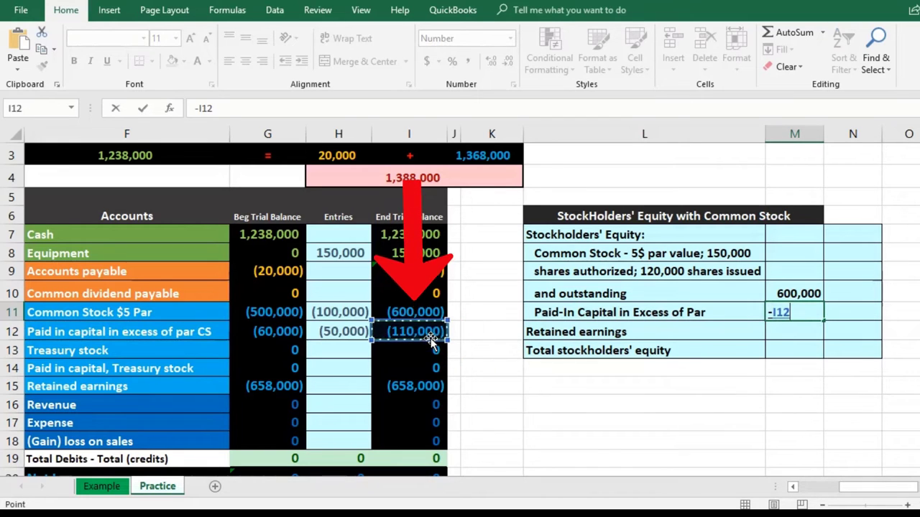
pyautogui.press('Return')
pyautogui.click(814, 343)
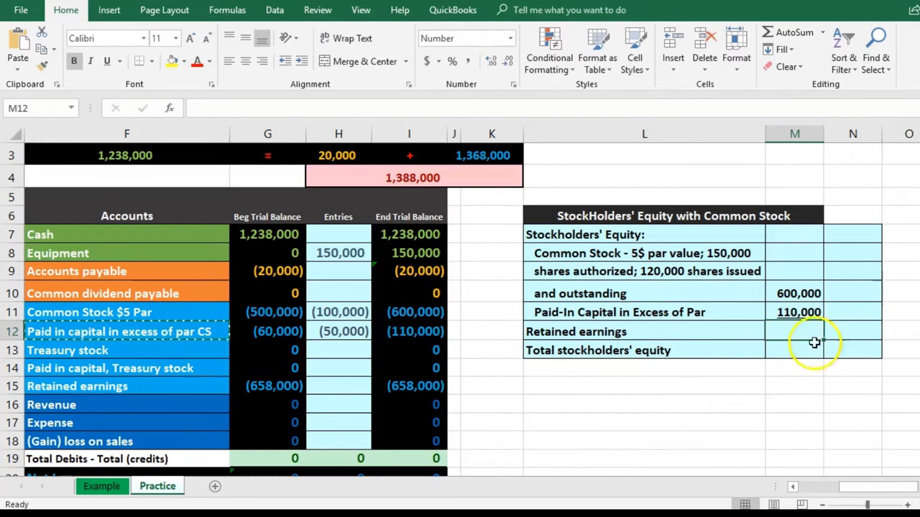
# - Subtotal common stock and paid-in capital in N11 with =SUM(M10:M11)
pyautogui.click(844, 313)
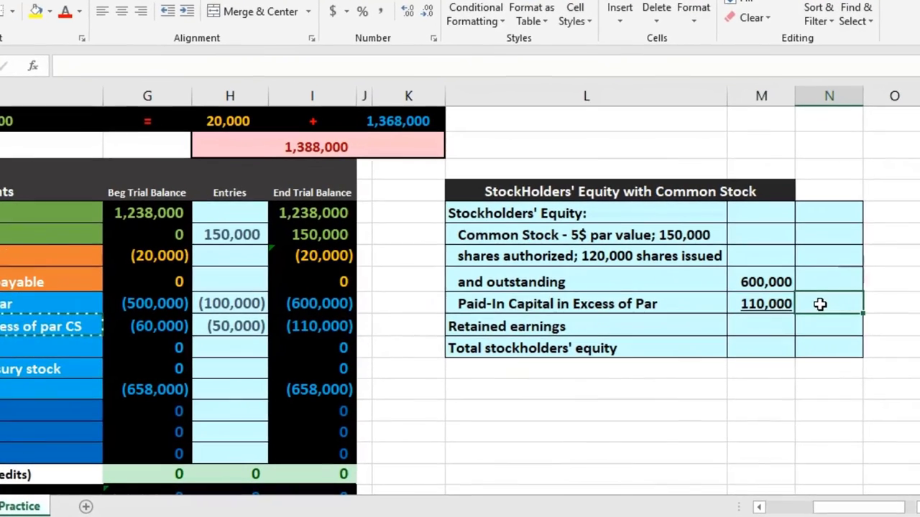
pyautogui.write('=')
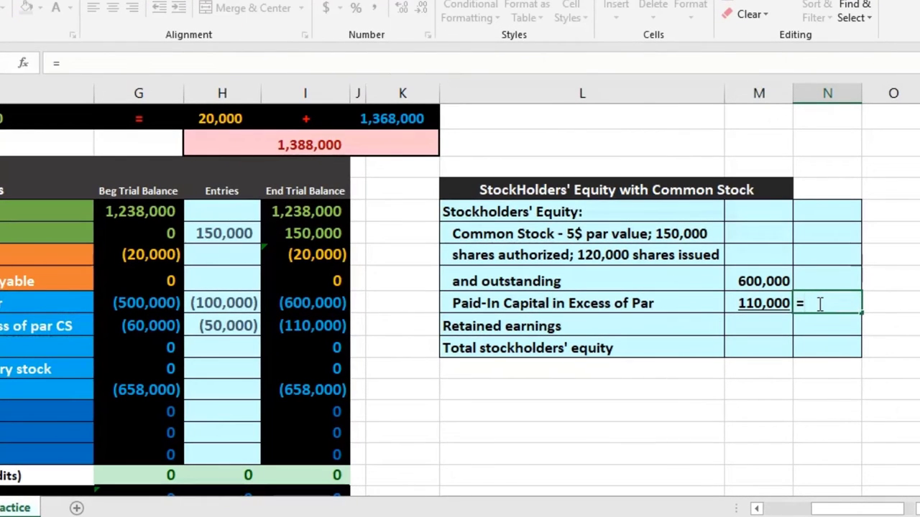
pyautogui.write('sum')
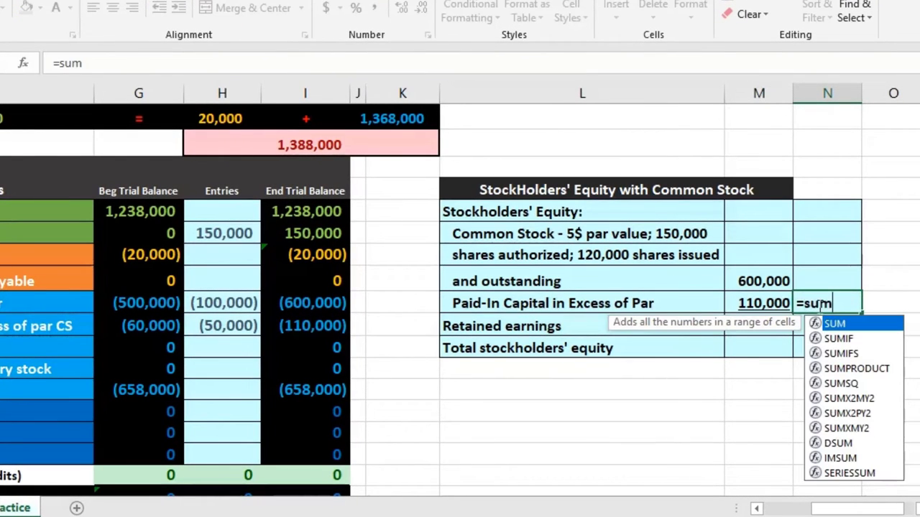
pyautogui.doubleClick(815, 324)
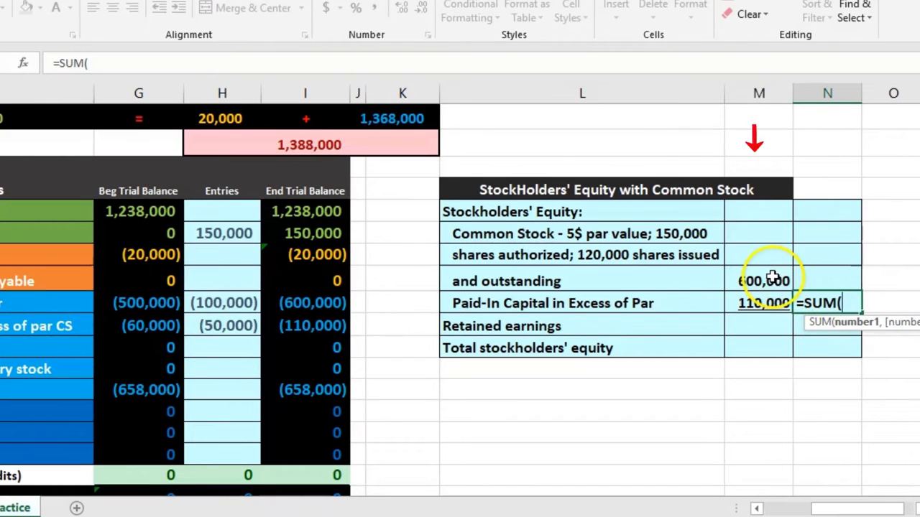
pyautogui.moveTo(760, 279); pyautogui.dragTo(773, 295)
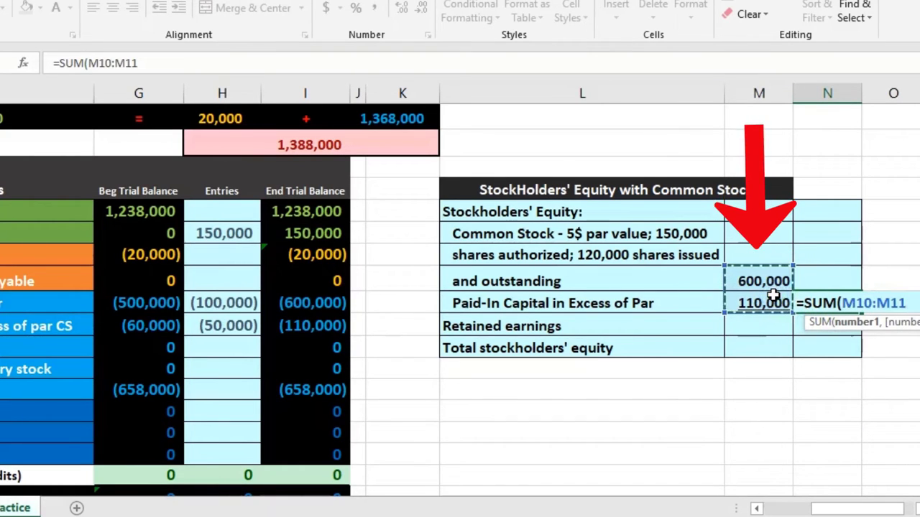
pyautogui.press('Return')
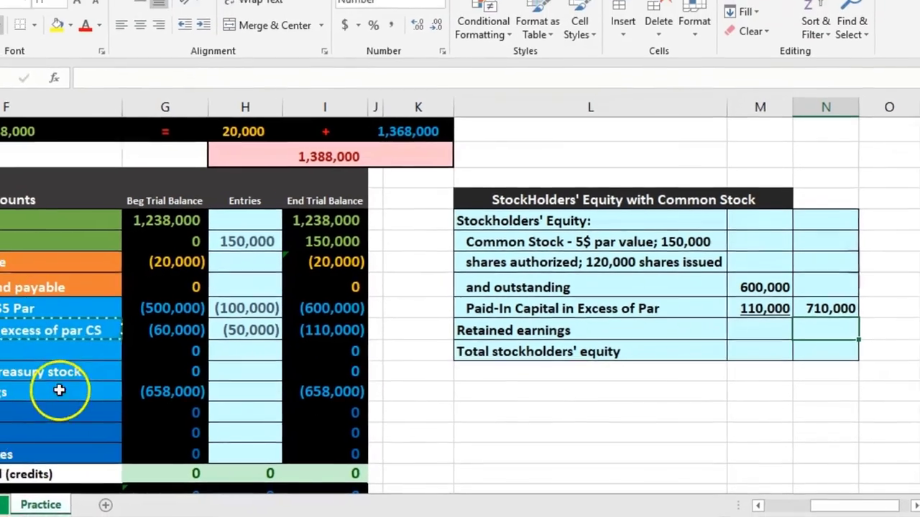
# - Locate Retained earnings in the ending trial balance and bring it into the equity section by entering -I15 in N12
pyautogui.moveTo(30, 387); pyautogui.dragTo(222, 391)
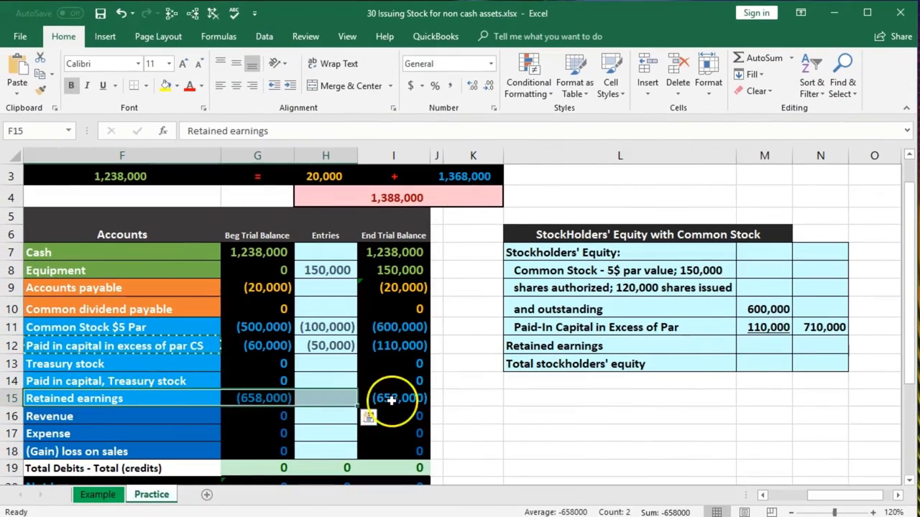
pyautogui.click(391, 401)
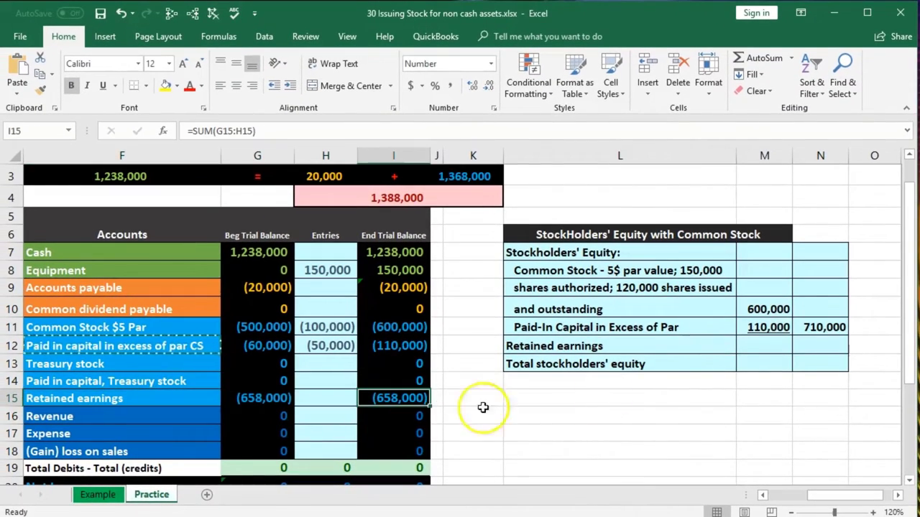
pyautogui.click(812, 349)
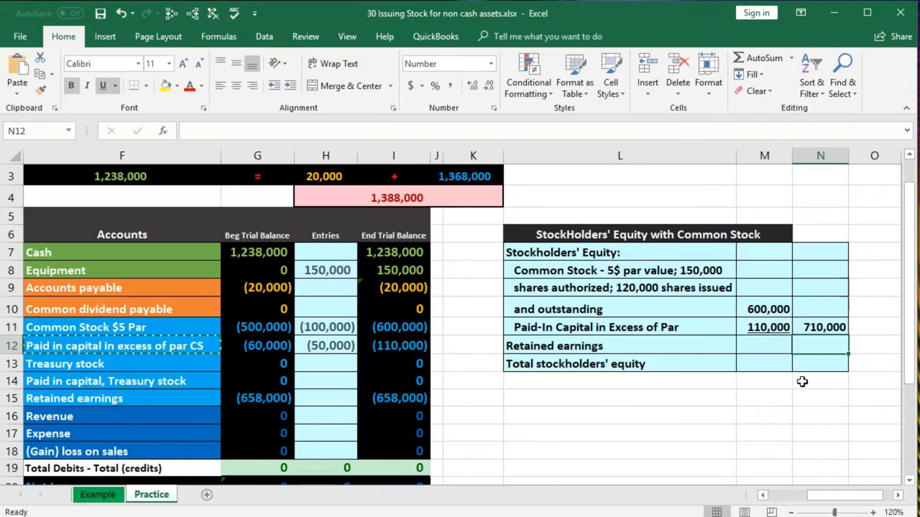
pyautogui.write('-I15')
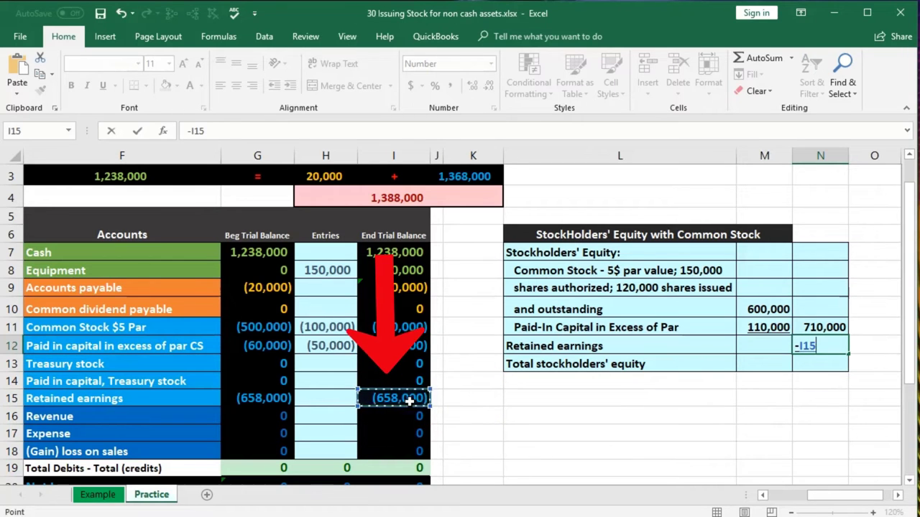
pyautogui.press('Return')
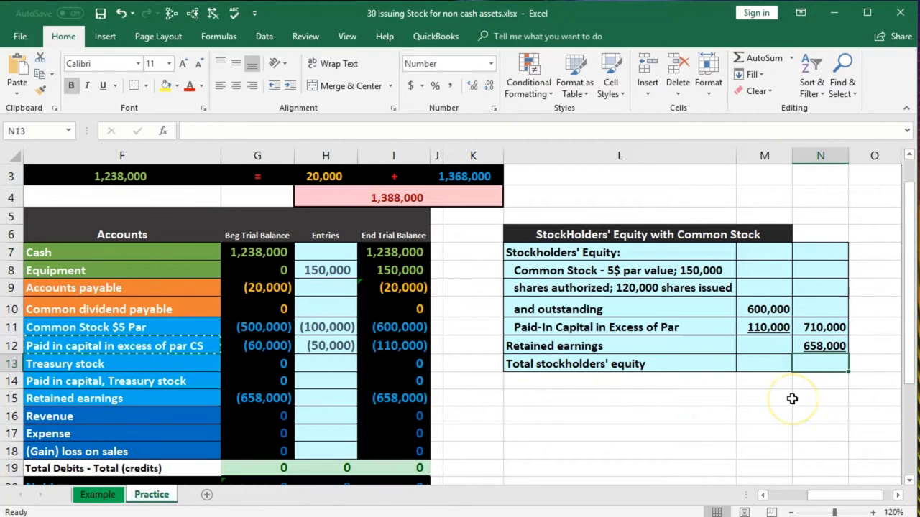
# - Calculate Total stockholders' equity in N13 with =SUM(N11:N12) and widen column N slightly
pyautogui.write('=sum(')
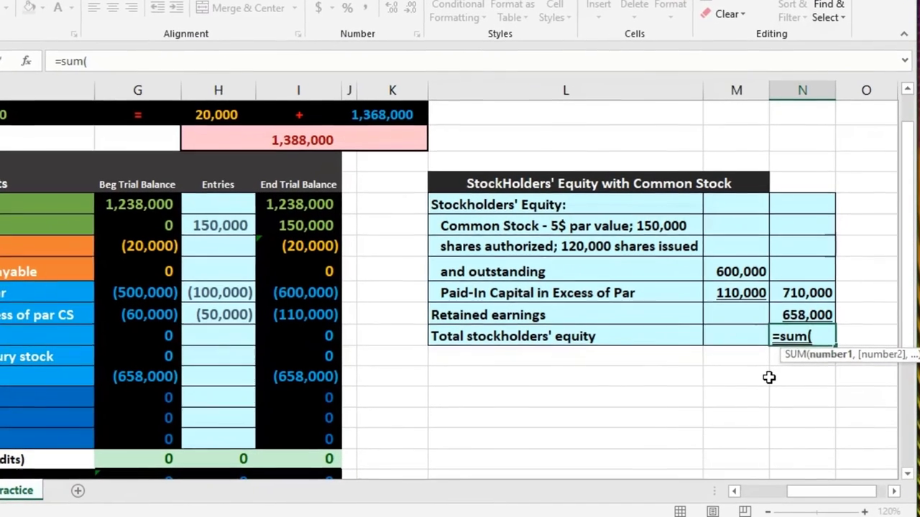
pyautogui.moveTo(799, 296); pyautogui.dragTo(805, 313)
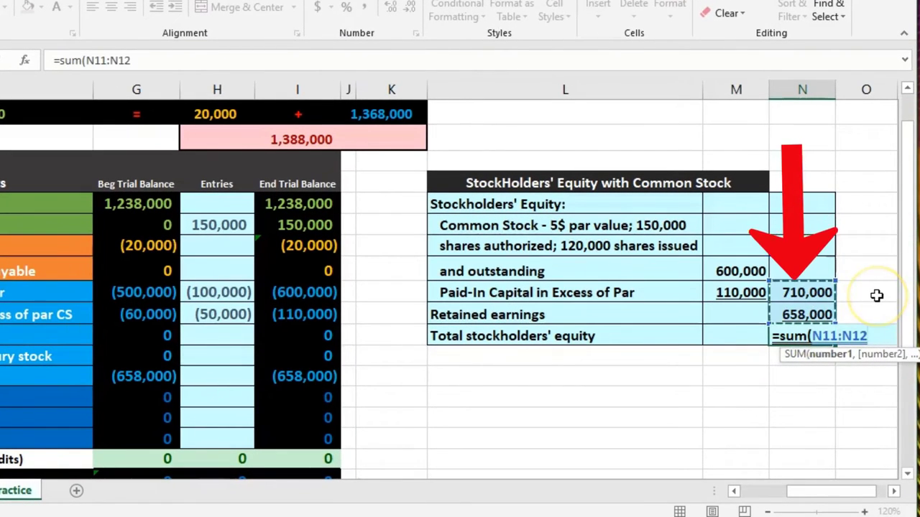
pyautogui.press('Return')
pyautogui.moveTo(836, 89); pyautogui.dragTo(842, 90)
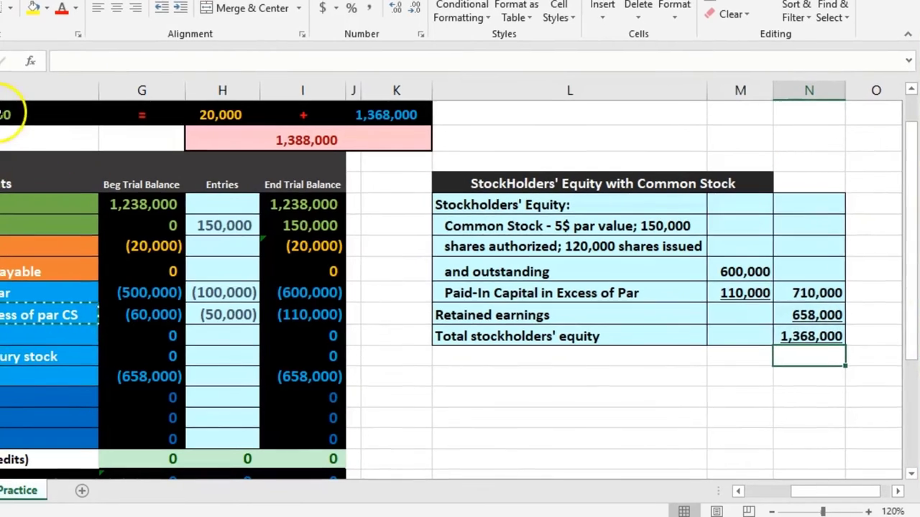
# - Extend the SUM range of the assets total in F3 to include the Equipment balance in I8 along with Cash
pyautogui.doubleClick(4, 113)
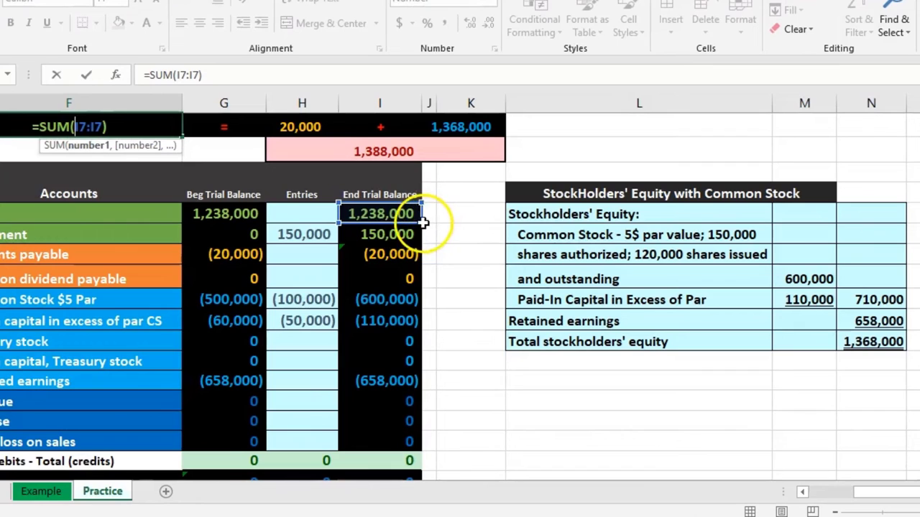
pyautogui.press('Return')
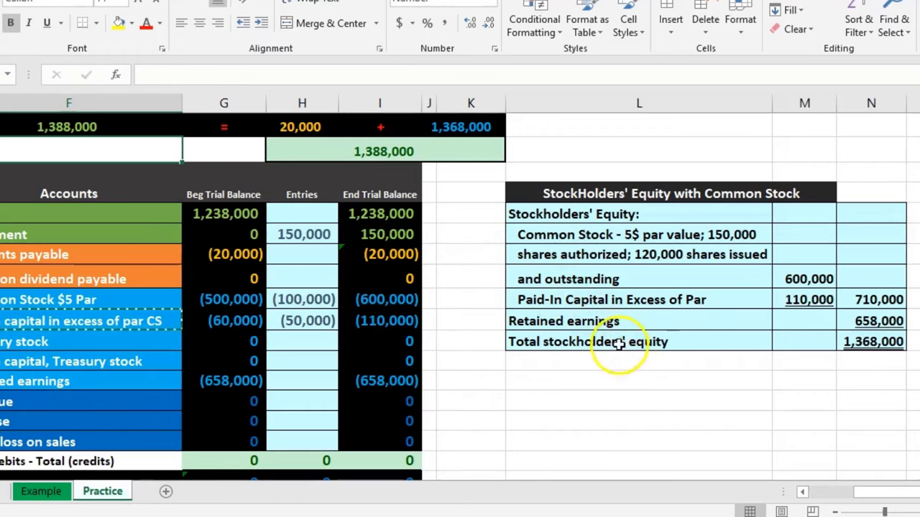
# - Compare Total stockholders' equity in N13 with the sum of the asset and liability balances in the End Trial Balance column
pyautogui.click(848, 348)
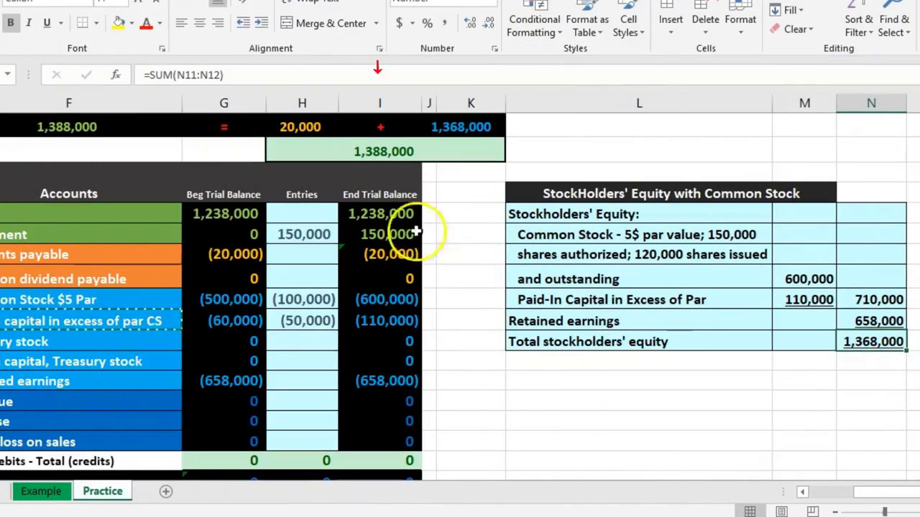
pyautogui.moveTo(384, 214); pyautogui.dragTo(393, 272)
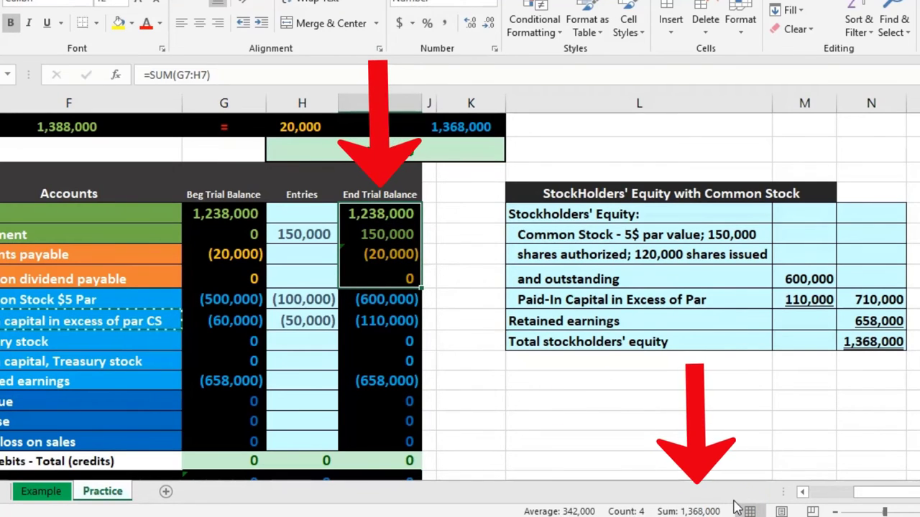
pyautogui.click(864, 345)
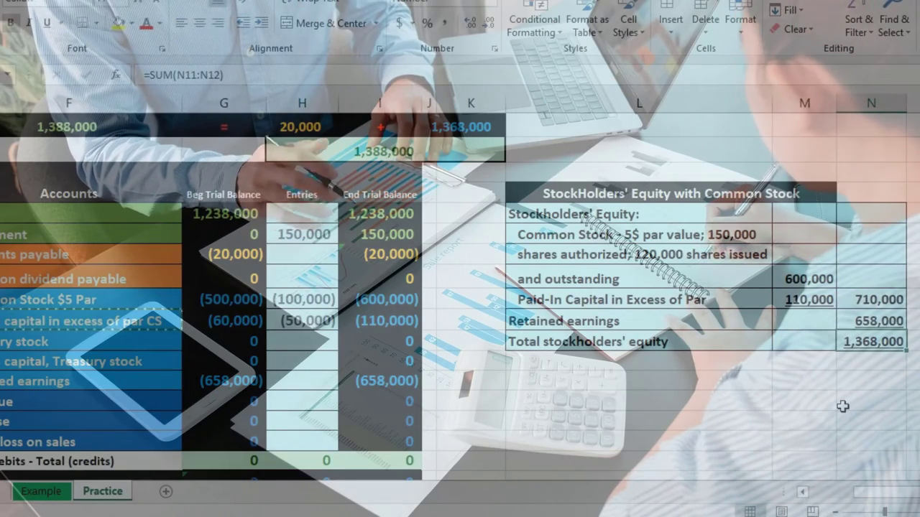
pyautogui.click(394, 214)
pyautogui.moveTo(394, 214); pyautogui.dragTo(386, 247)
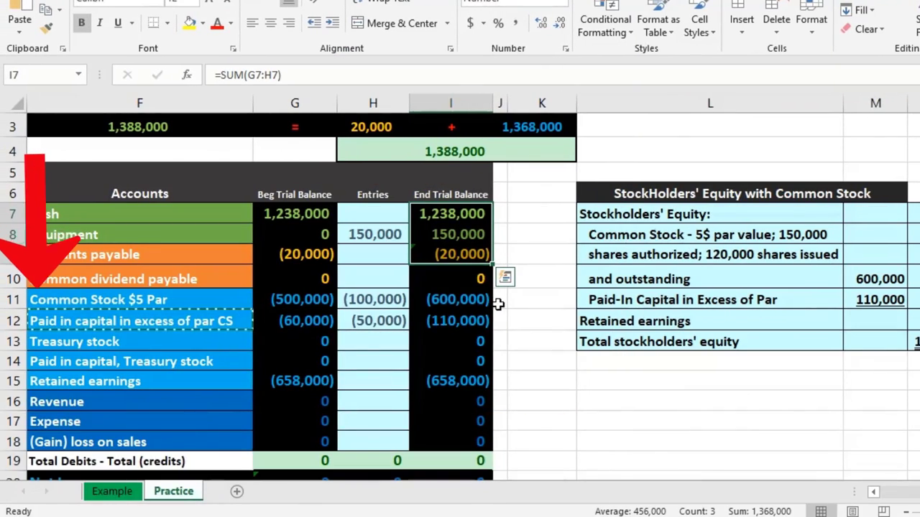
# - Review the equity account names in the trial balance, starting from Common Stock $5 Par
pyautogui.click(505, 316)
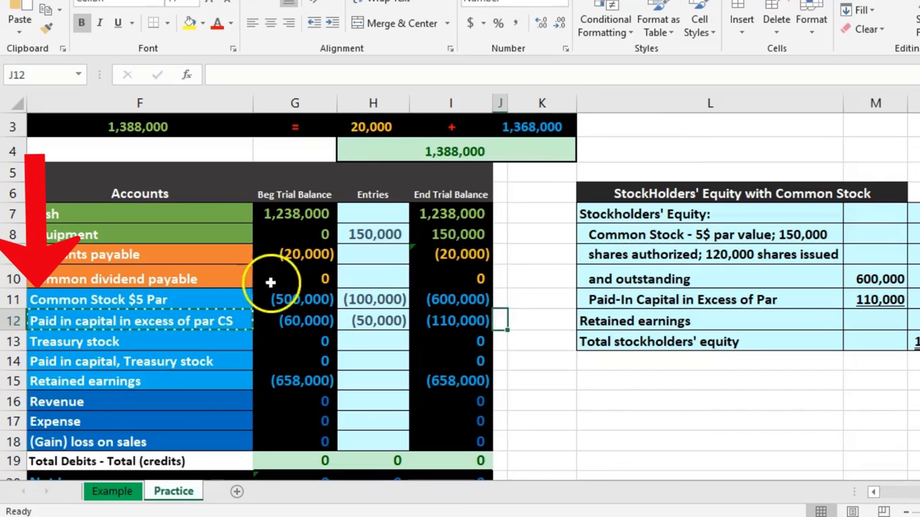
pyautogui.moveTo(218, 309); pyautogui.dragTo(309, 302)
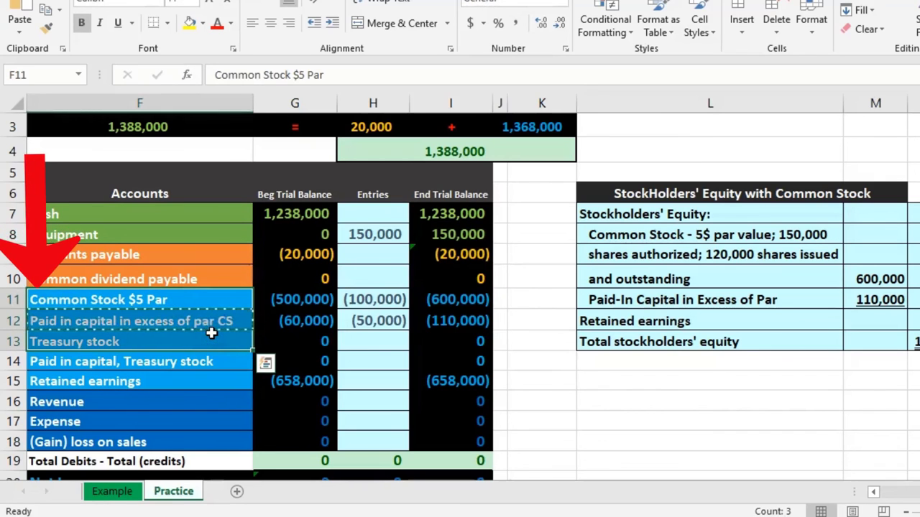